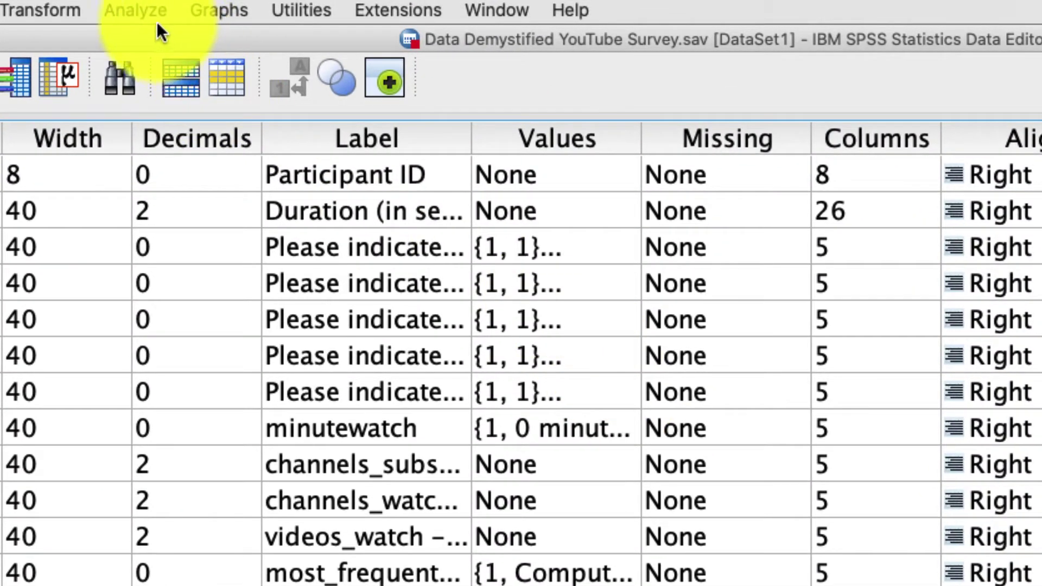
Step: Open Explore and move Duration__in_seconds through modality_1 into the Dependent List
click(154, 19)
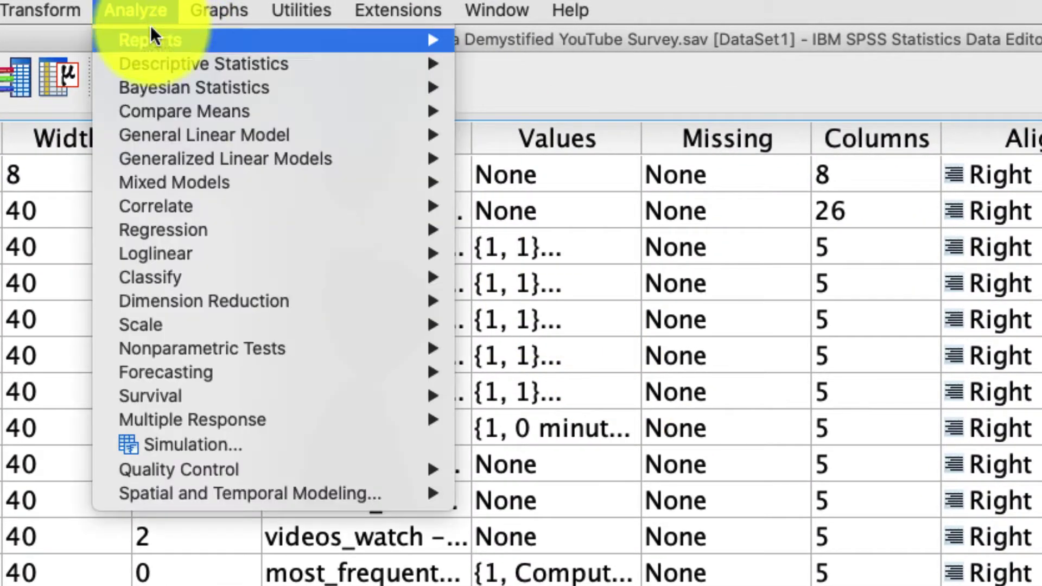
mouse_move(153, 64)
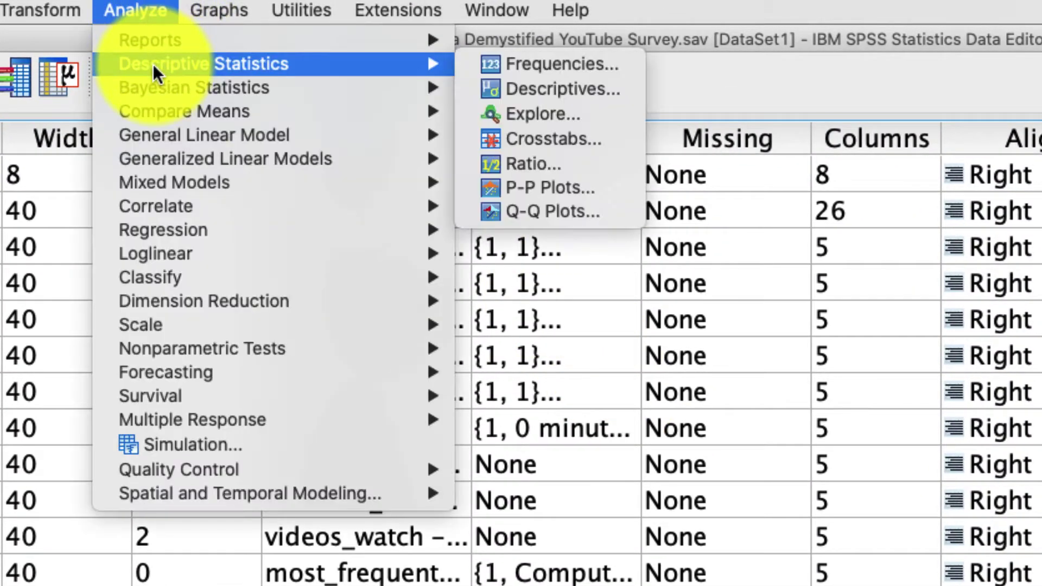
click(537, 114)
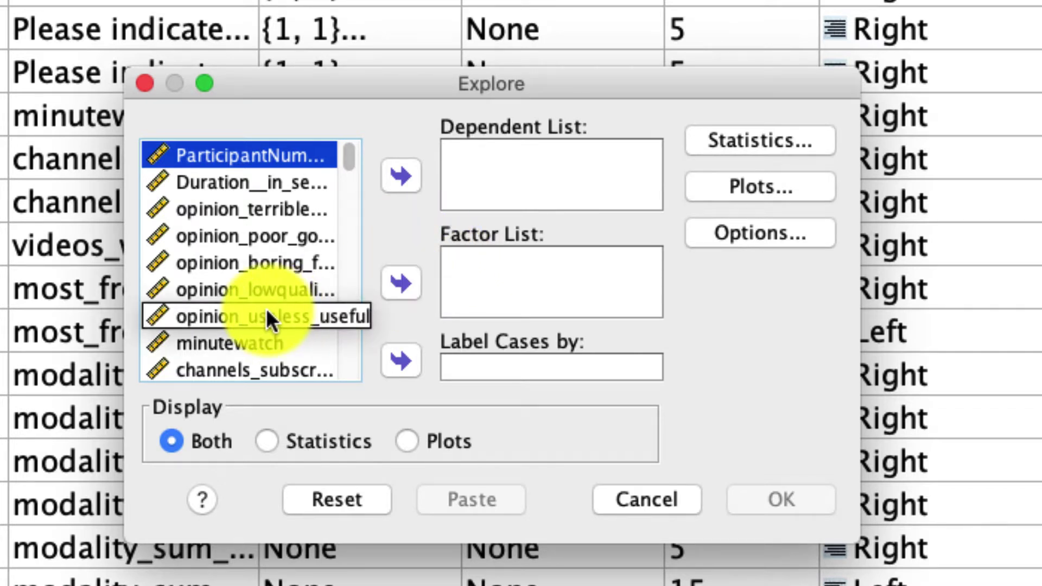
click(238, 183)
scroll(236, 279, down, 4)
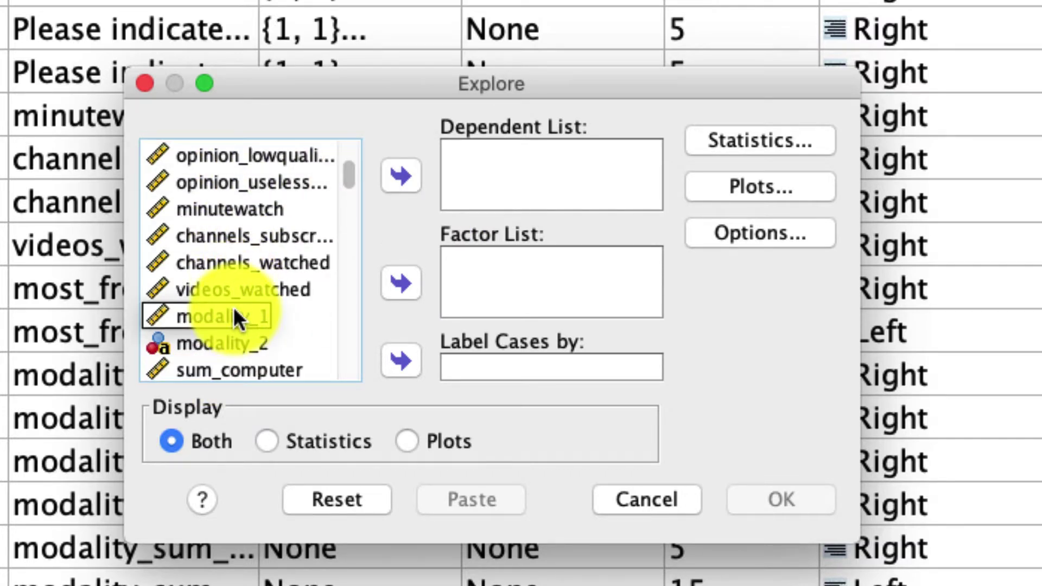
shift+click(196, 312)
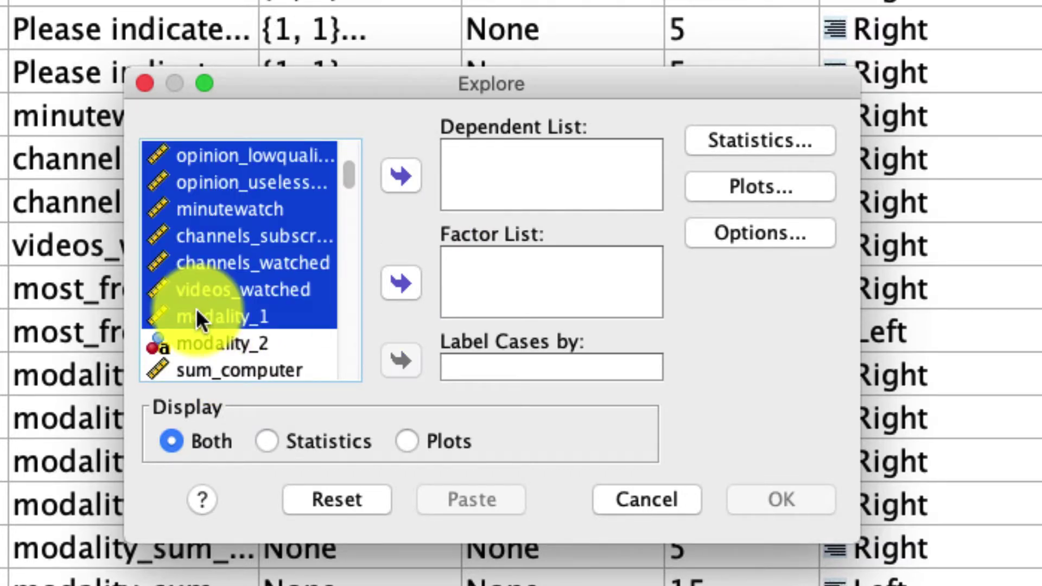
click(405, 181)
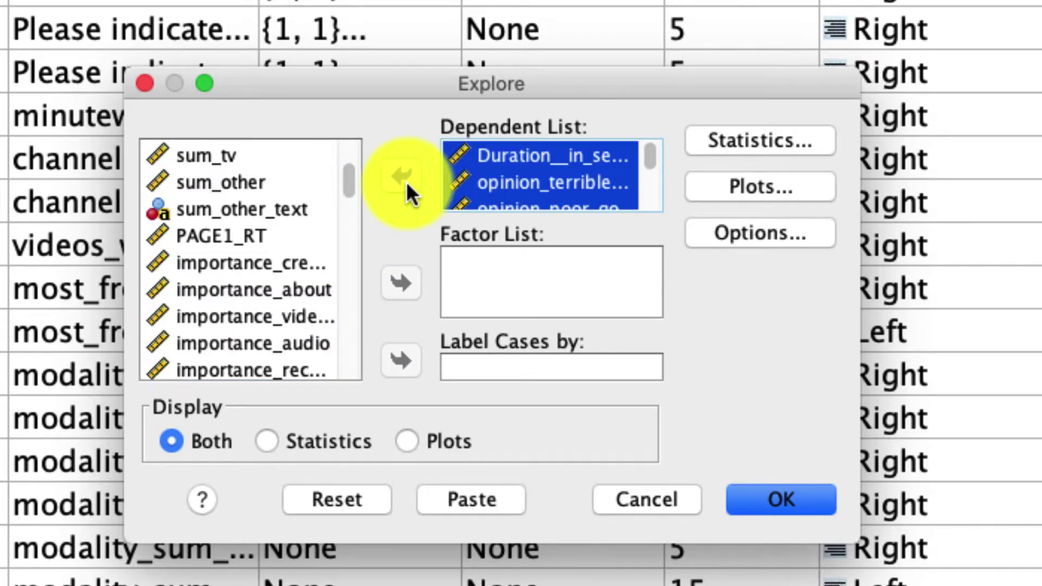
Step: Turn on Outliers and Percentiles in the Explore statistics options
click(767, 146)
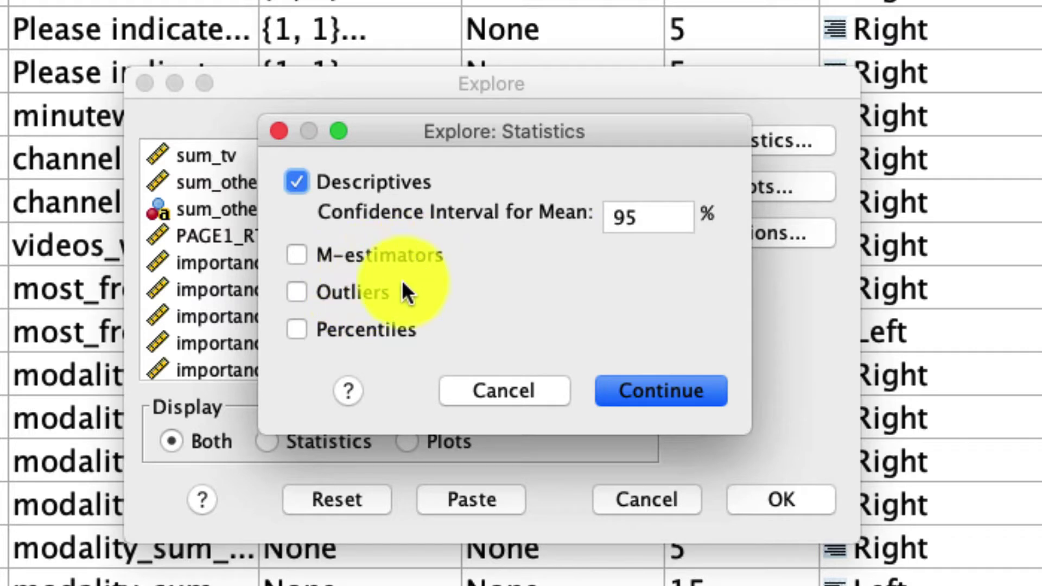
click(360, 291)
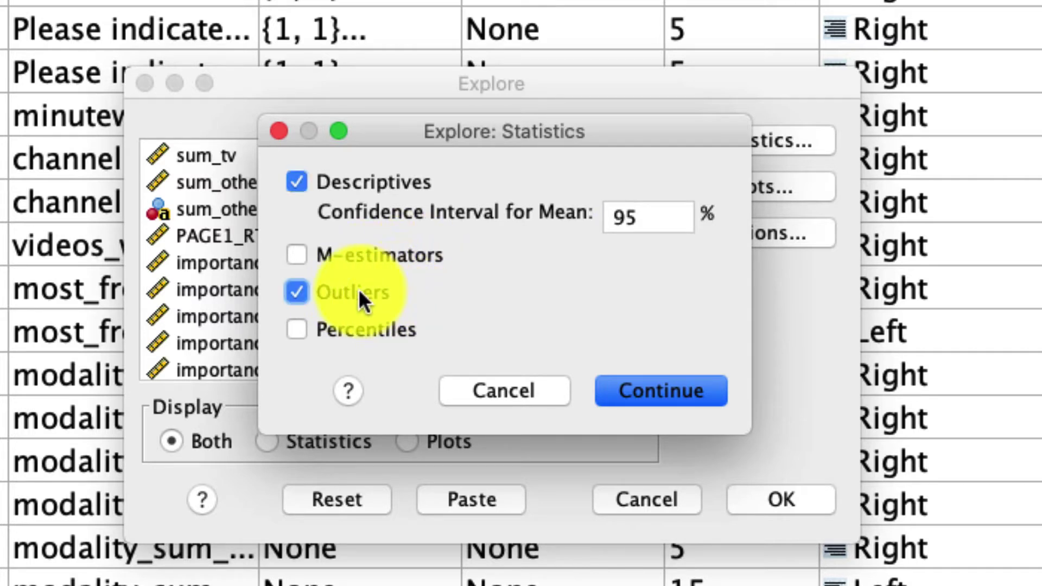
click(361, 329)
click(668, 394)
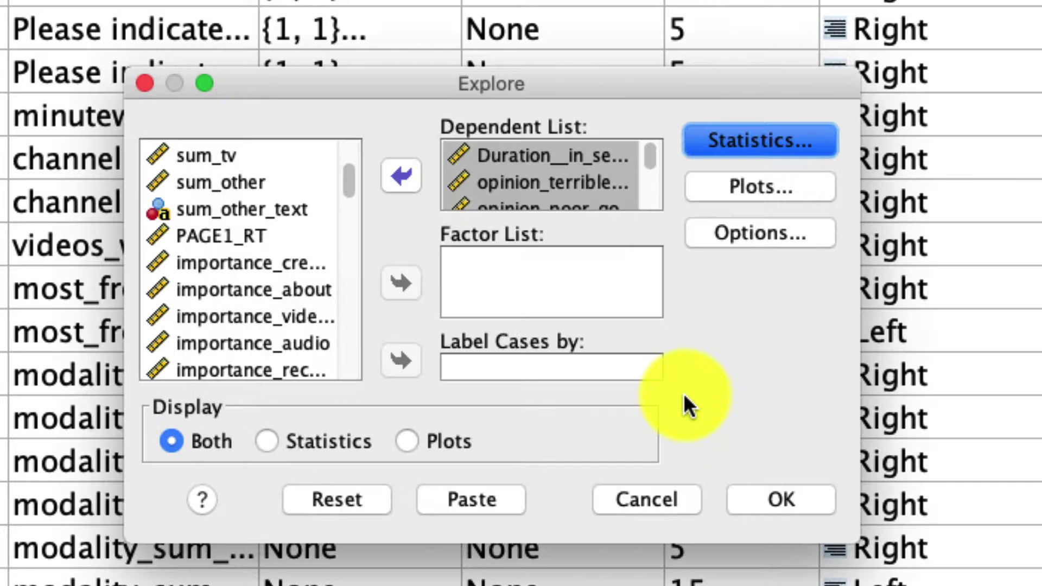
Step: Add histograms and normality plots with tests, then run the Explore analysis
click(709, 187)
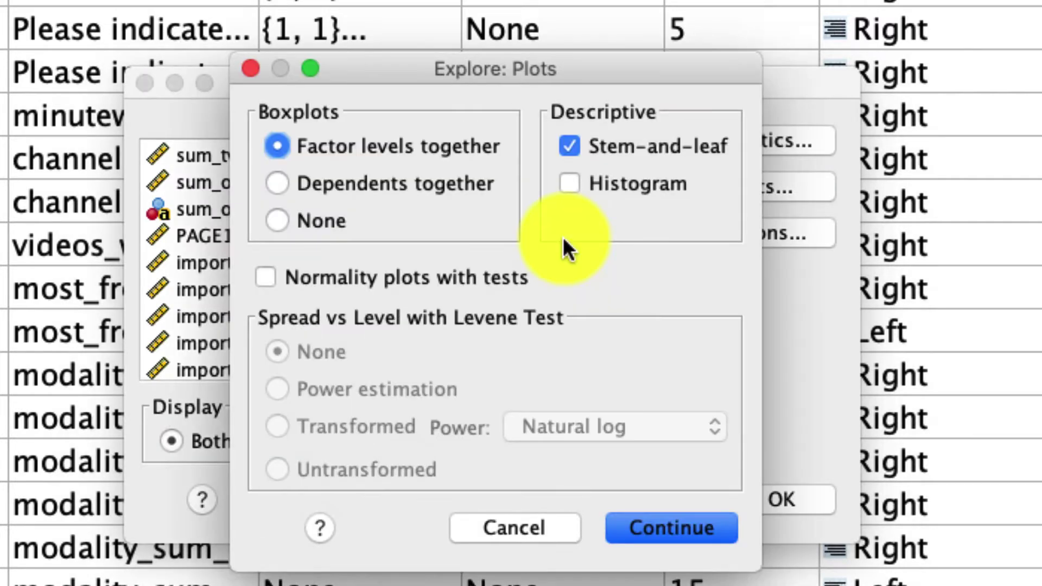
click(584, 186)
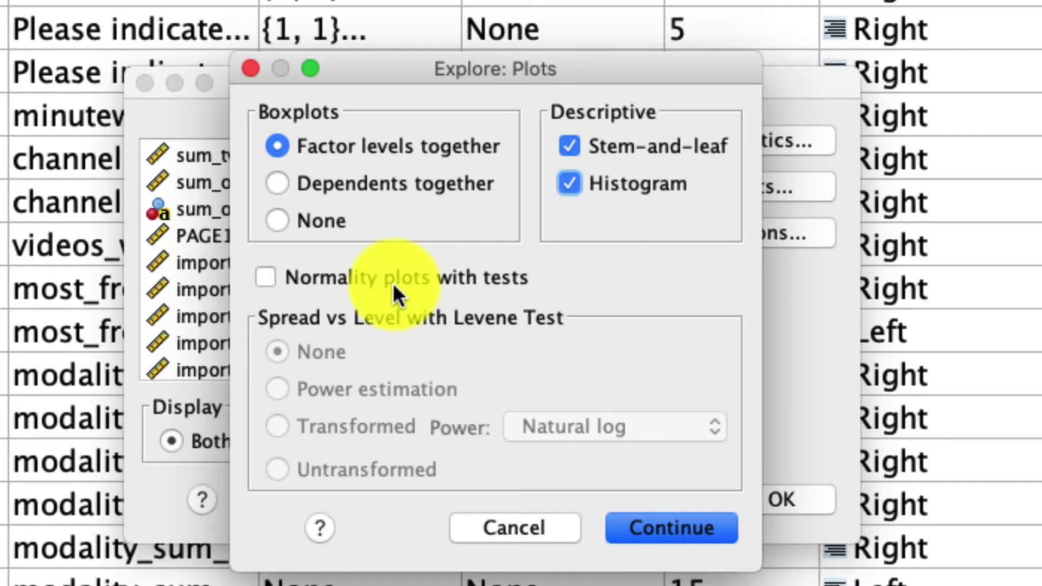
click(393, 282)
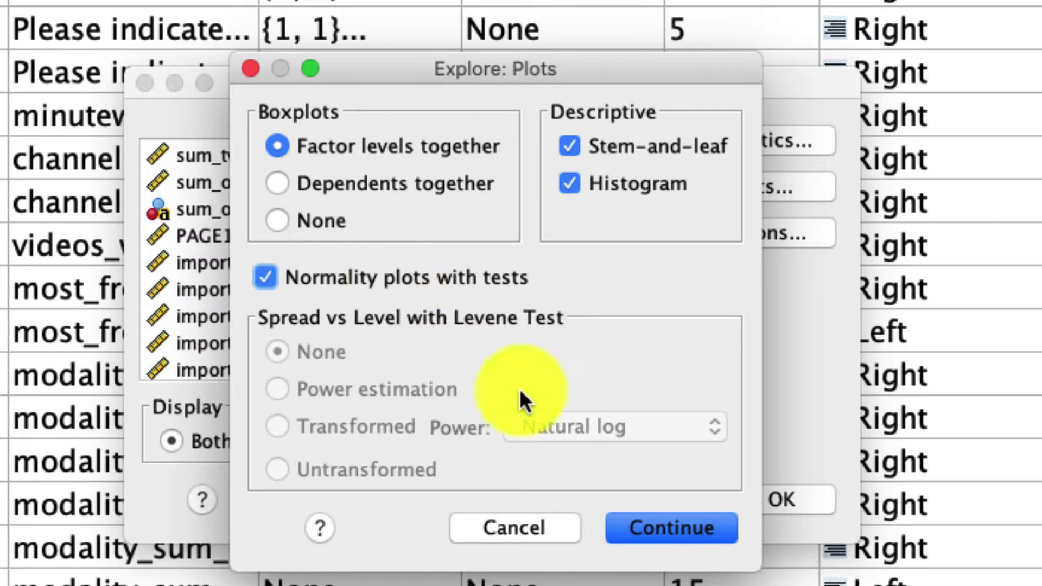
click(697, 527)
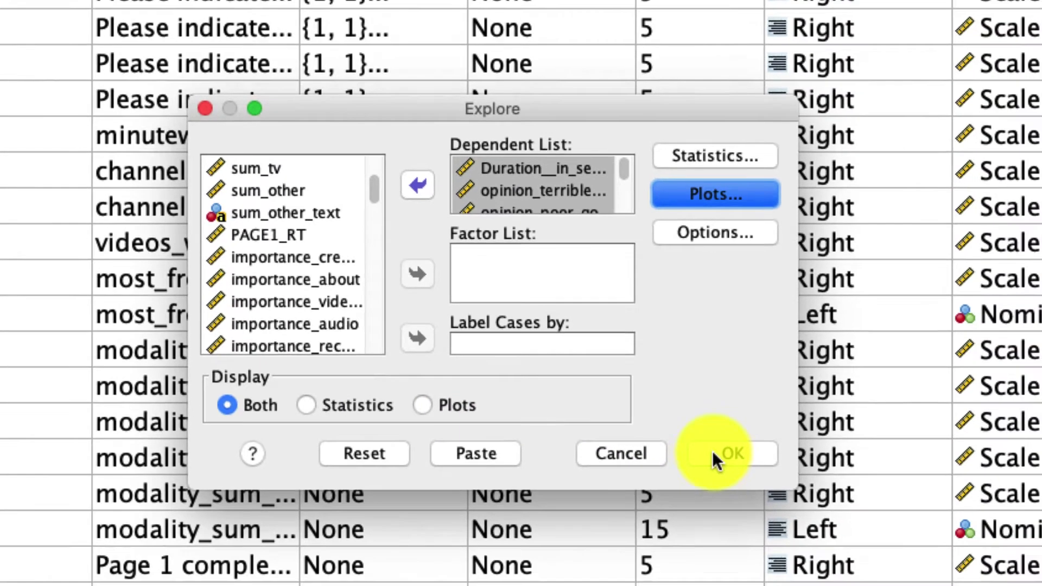
click(760, 501)
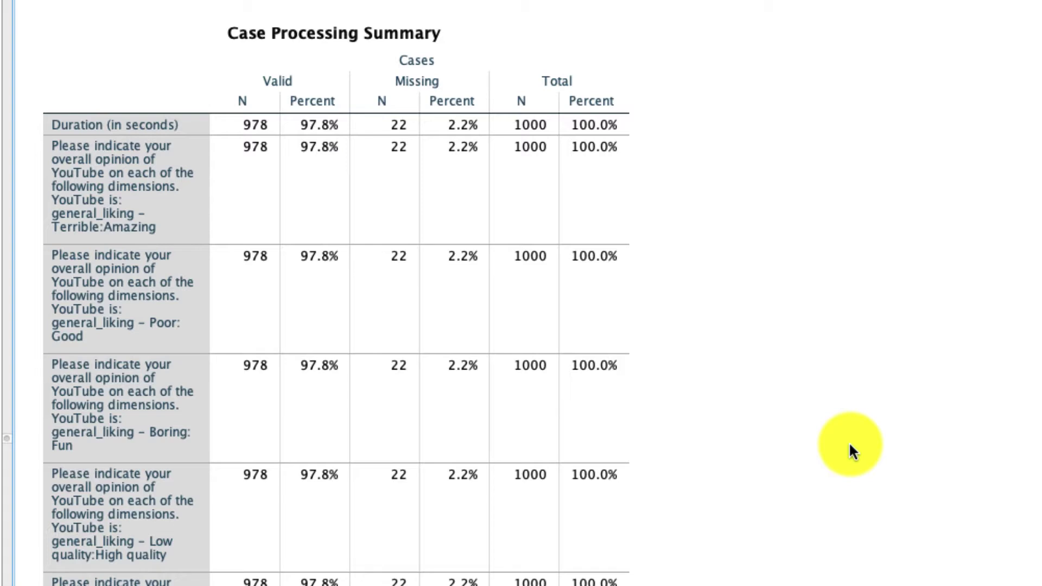
click(489, 173)
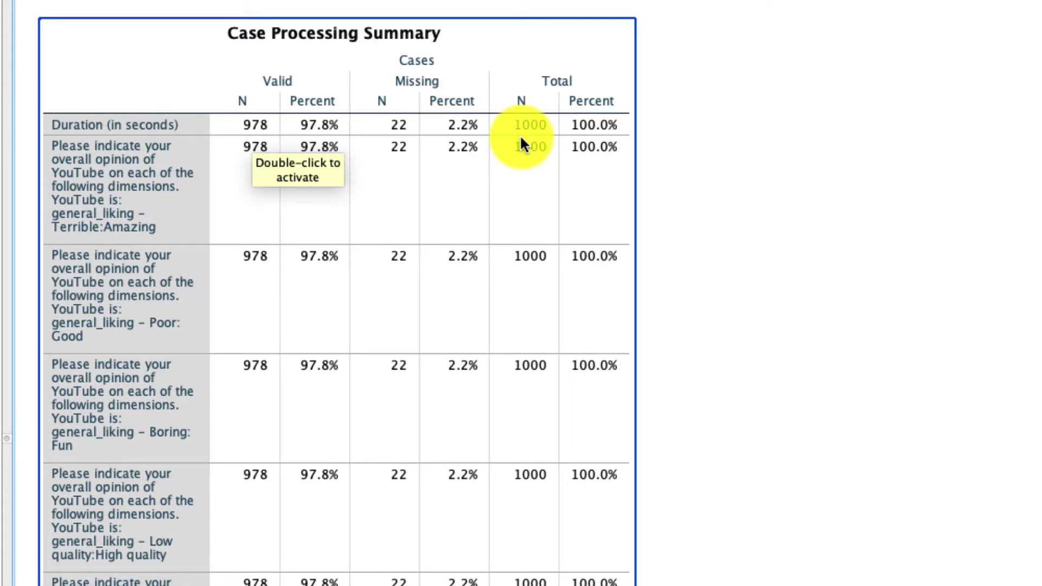
scroll(478, 396, down, 10)
scroll(477, 439, down, 18)
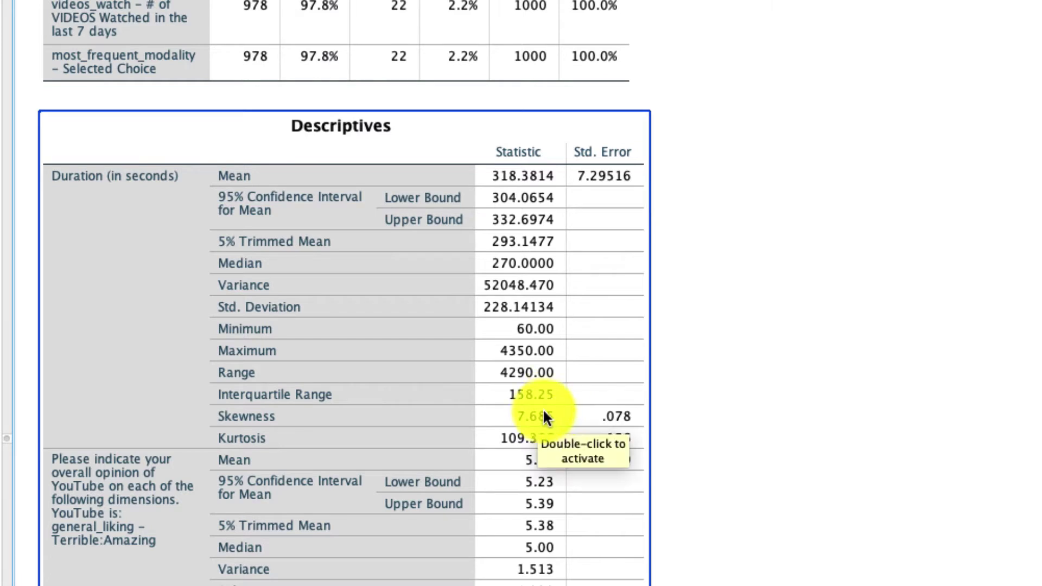
click(699, 451)
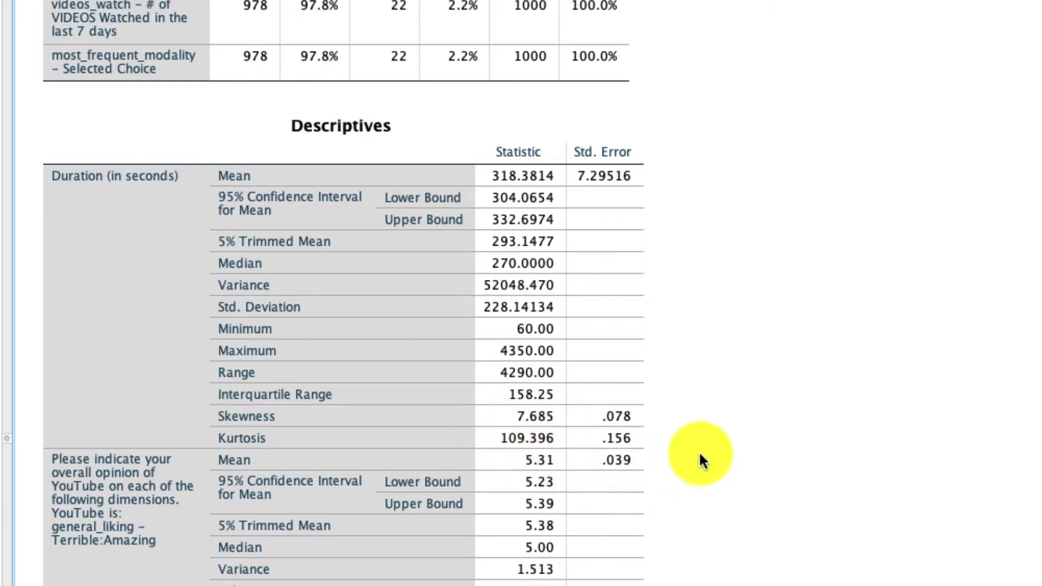
click(510, 386)
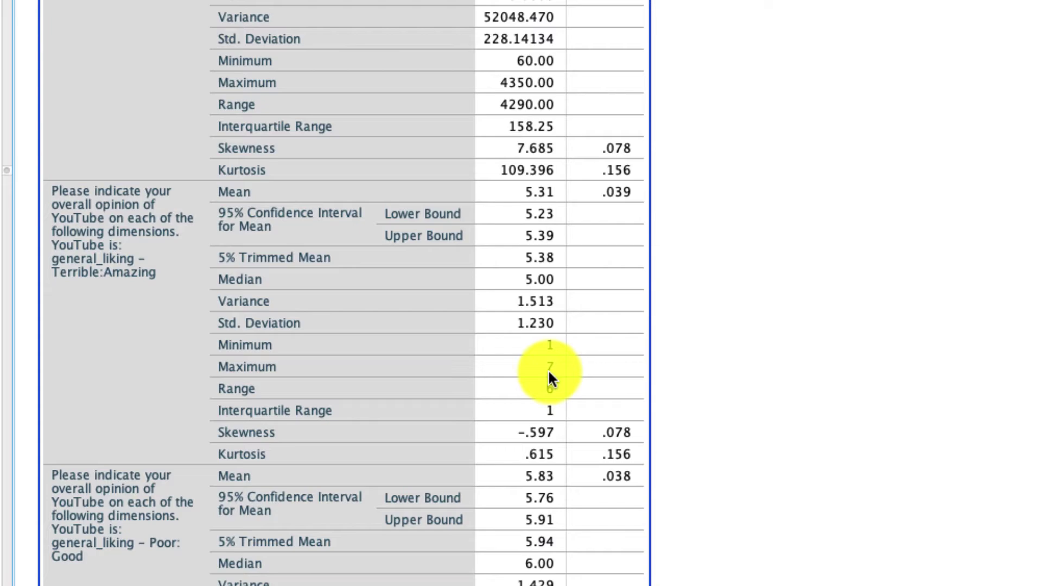
scroll(548, 370, down, 20)
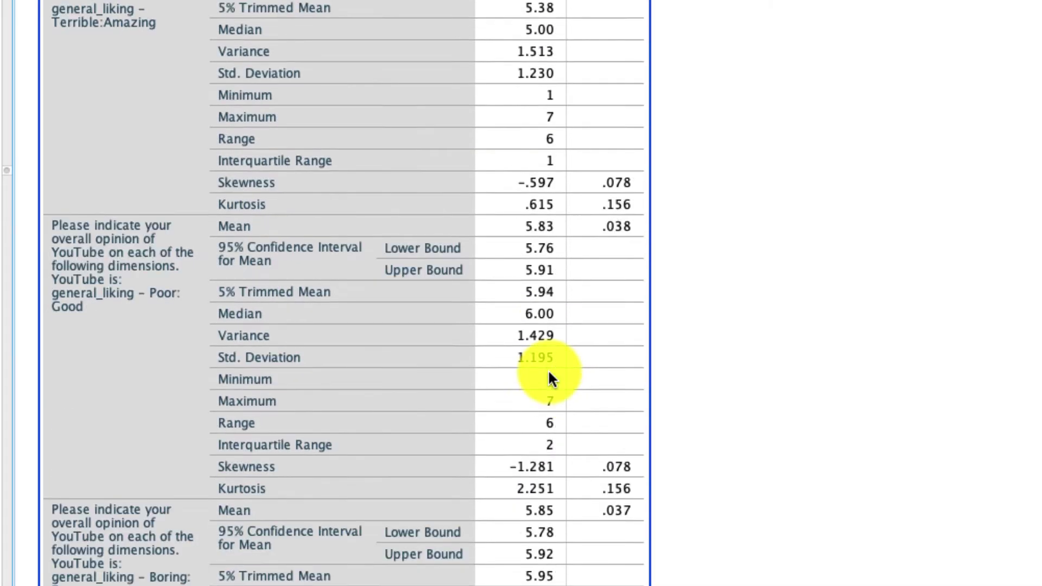
scroll(549, 369, down, 20)
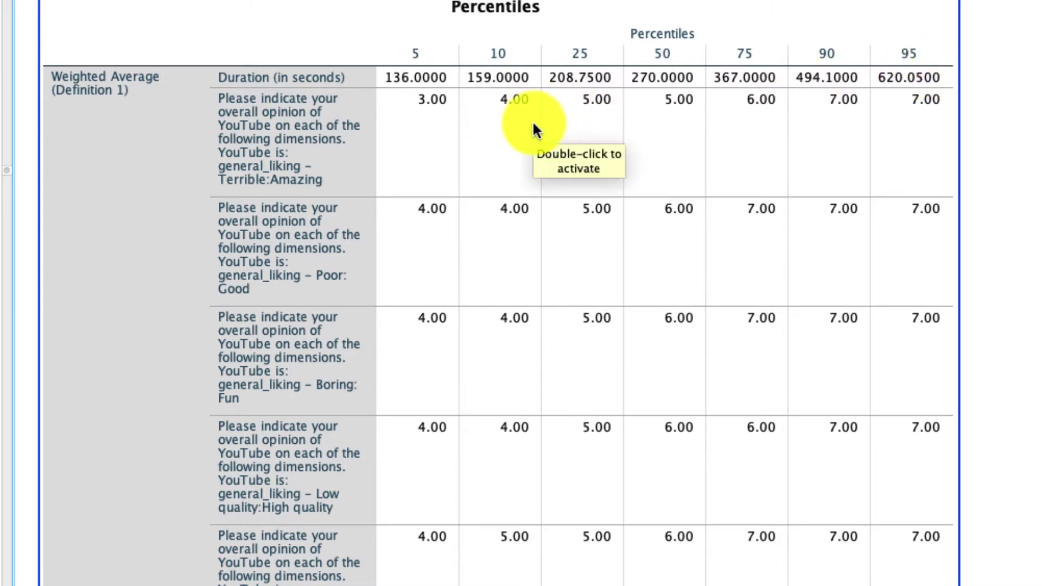
scroll(536, 130, down, 3)
scroll(535, 143, down, 10)
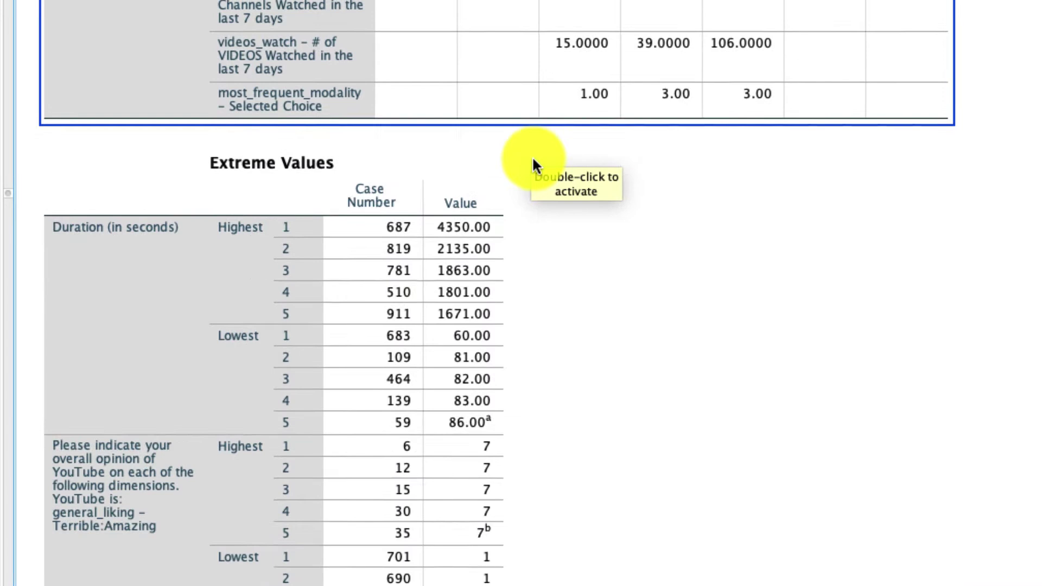
scroll(532, 163, up, 3)
scroll(521, 304, down, 5)
click(199, 65)
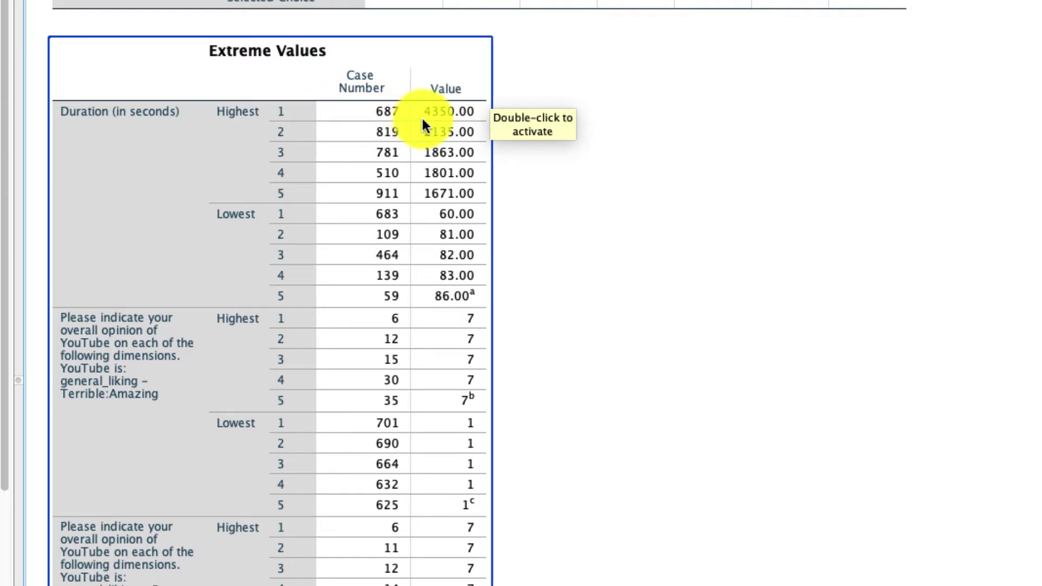
scroll(206, 460, down, 20)
click(207, 268)
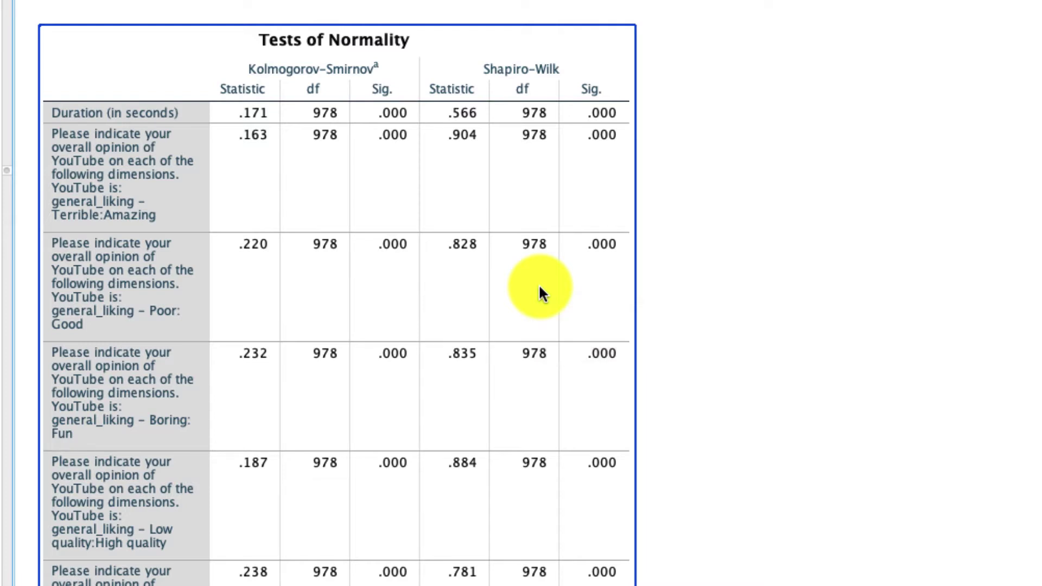
scroll(539, 284, down, 5)
click(633, 108)
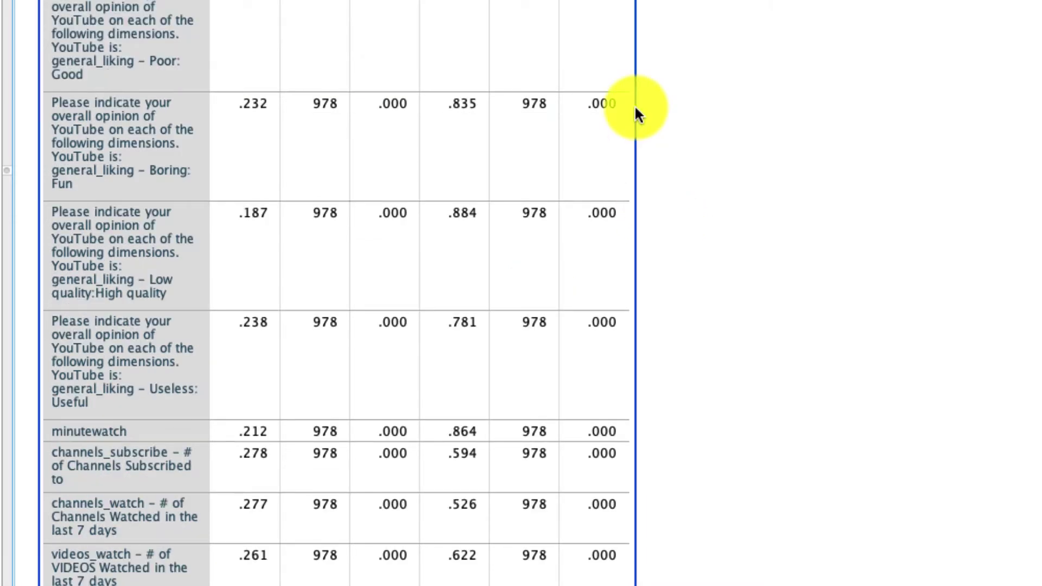
scroll(628, 254, down, 1)
scroll(629, 255, up, 6)
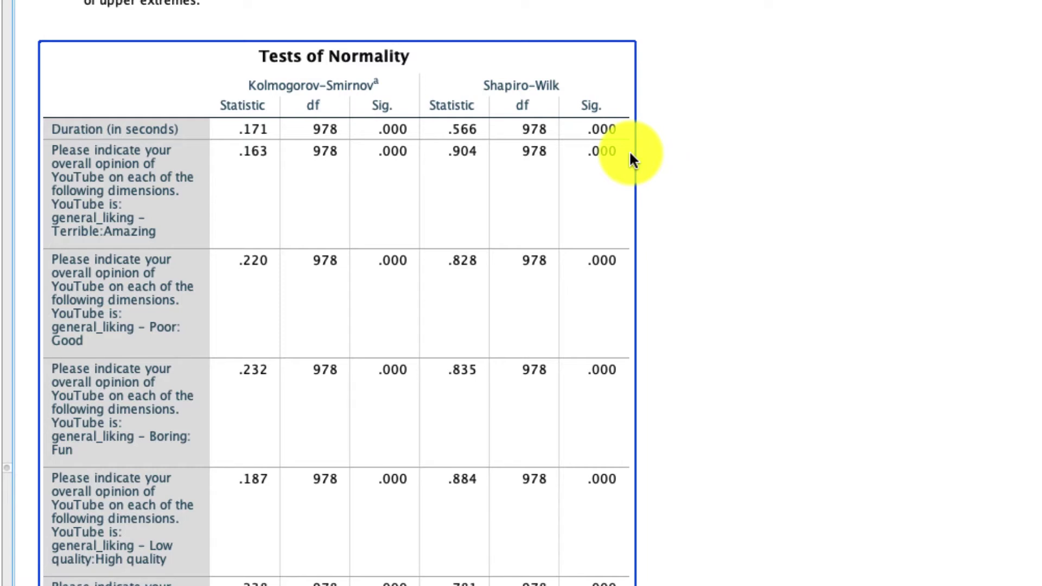
scroll(561, 281, down, 15)
click(564, 108)
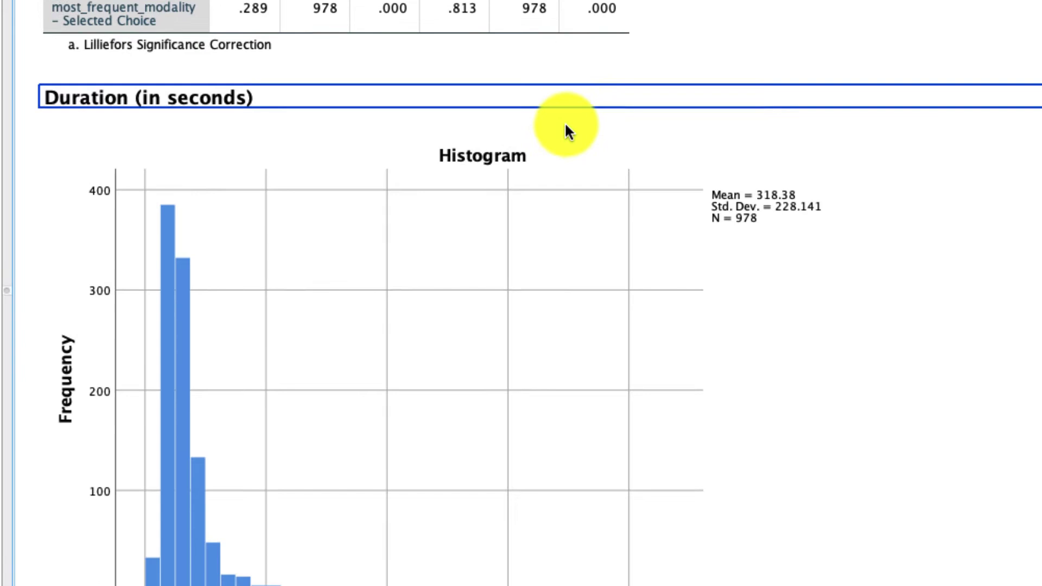
scroll(568, 153, down, 3)
click(571, 175)
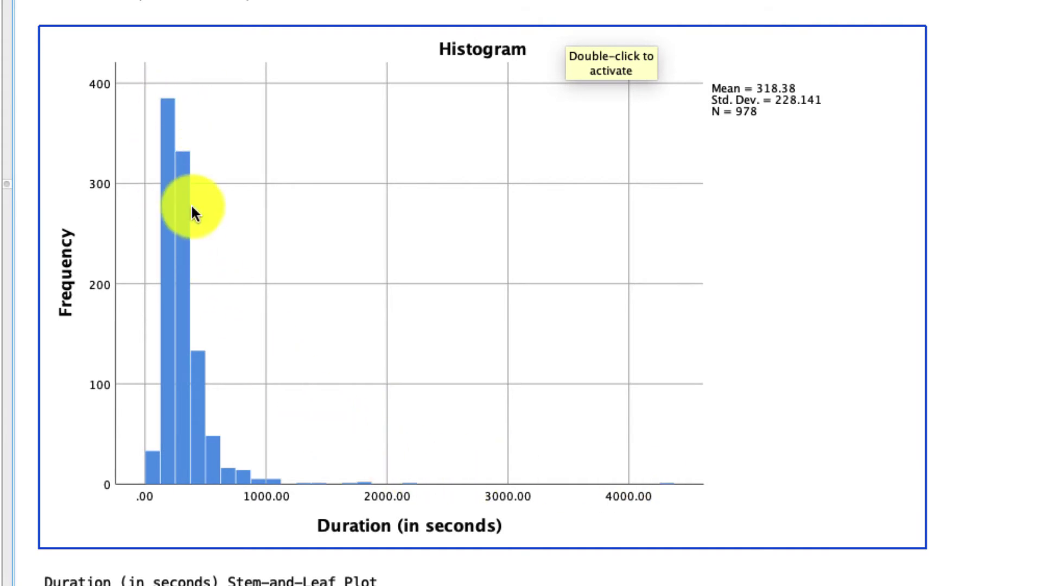
scroll(205, 265, down, 10)
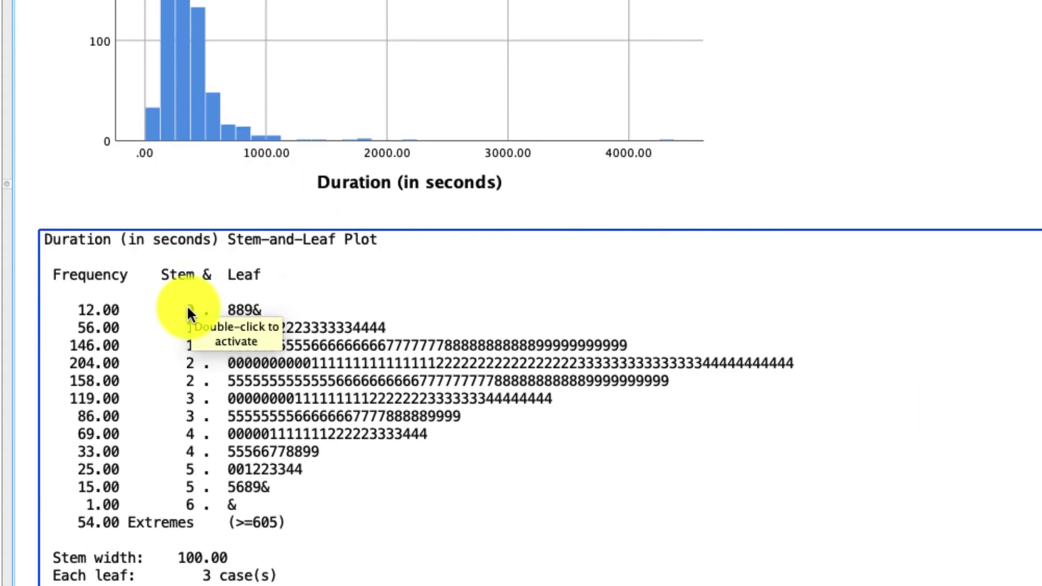
scroll(204, 453, down, 4)
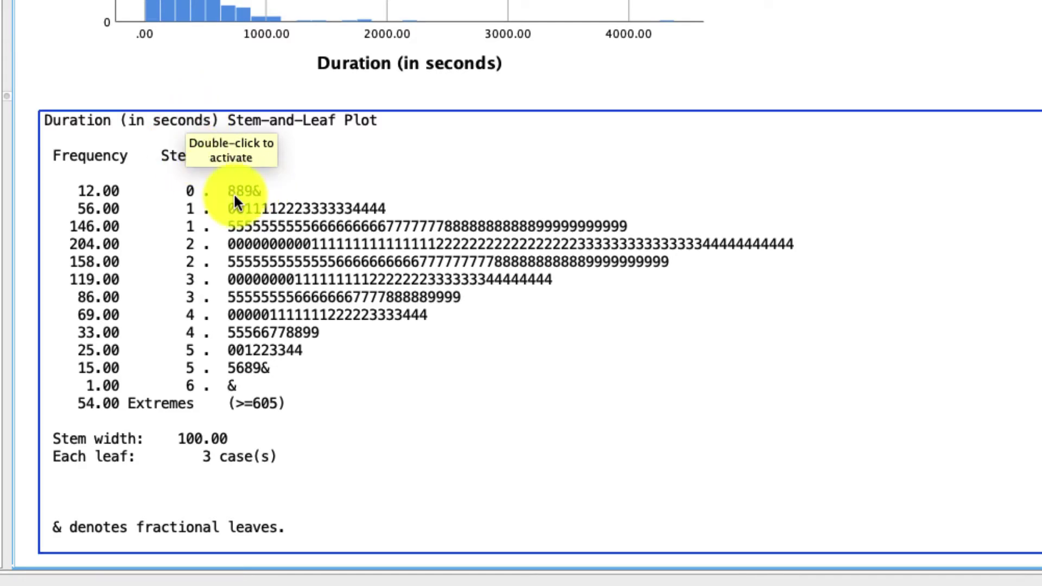
scroll(301, 268, down, 15)
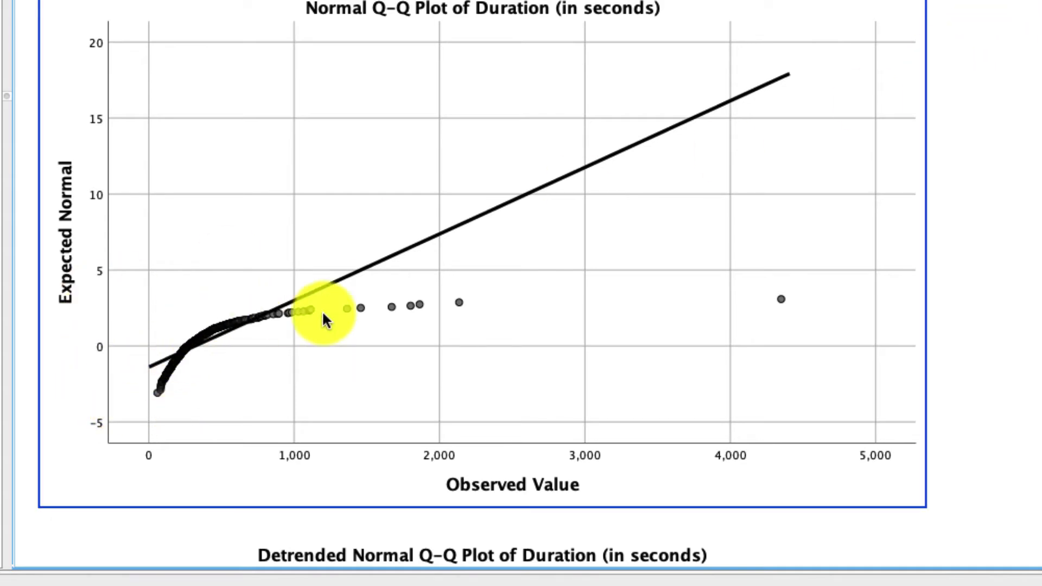
scroll(391, 323, down, 8)
scroll(392, 324, down, 10)
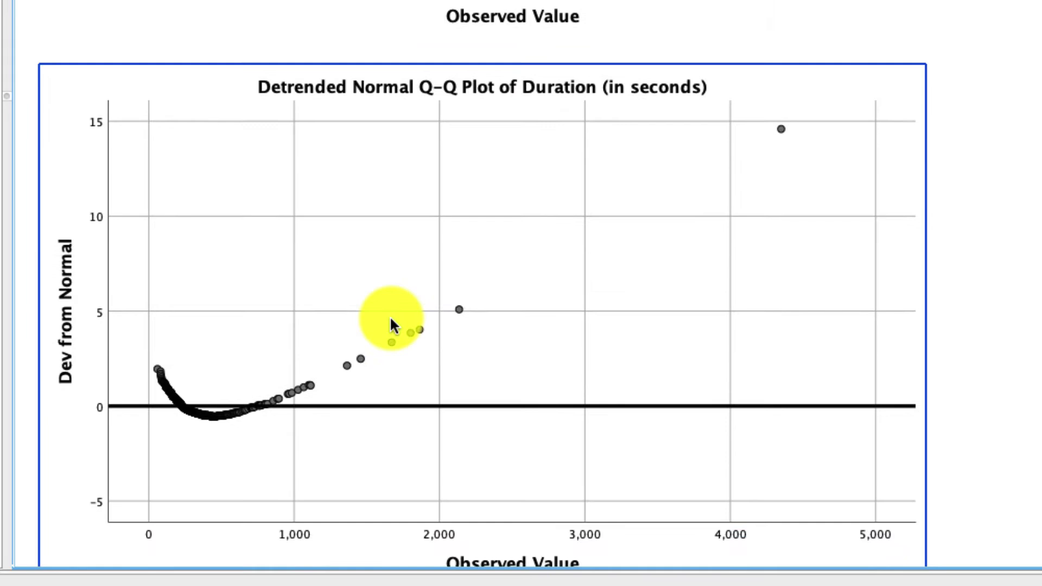
scroll(392, 321, down, 5)
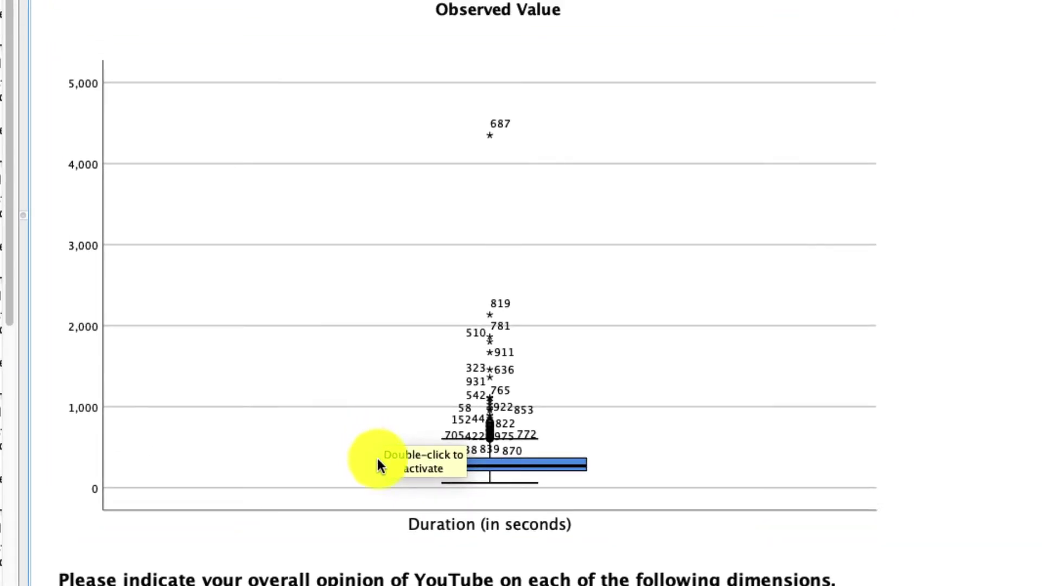
click(379, 462)
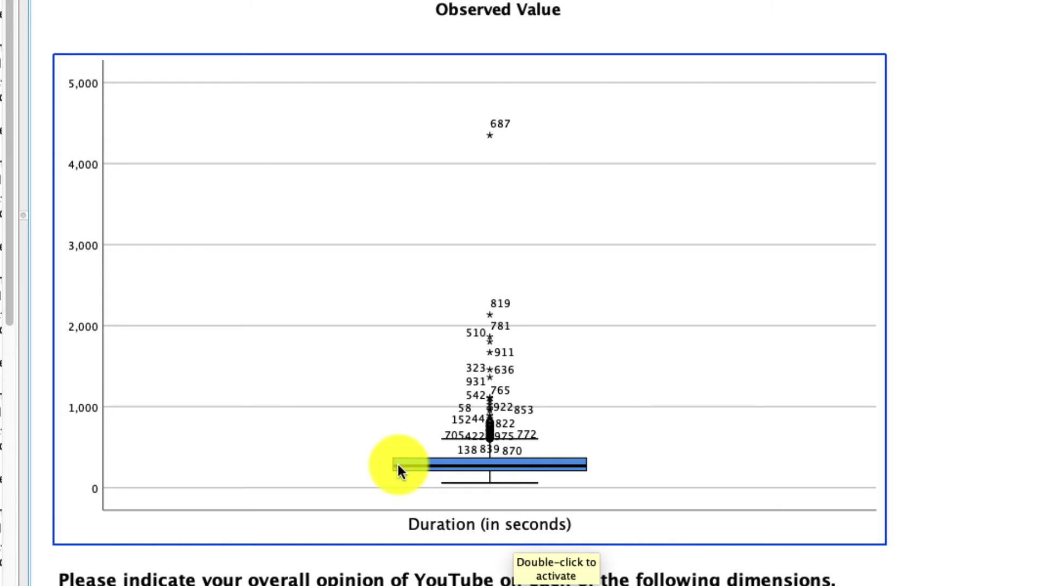
scroll(398, 465, down, 10)
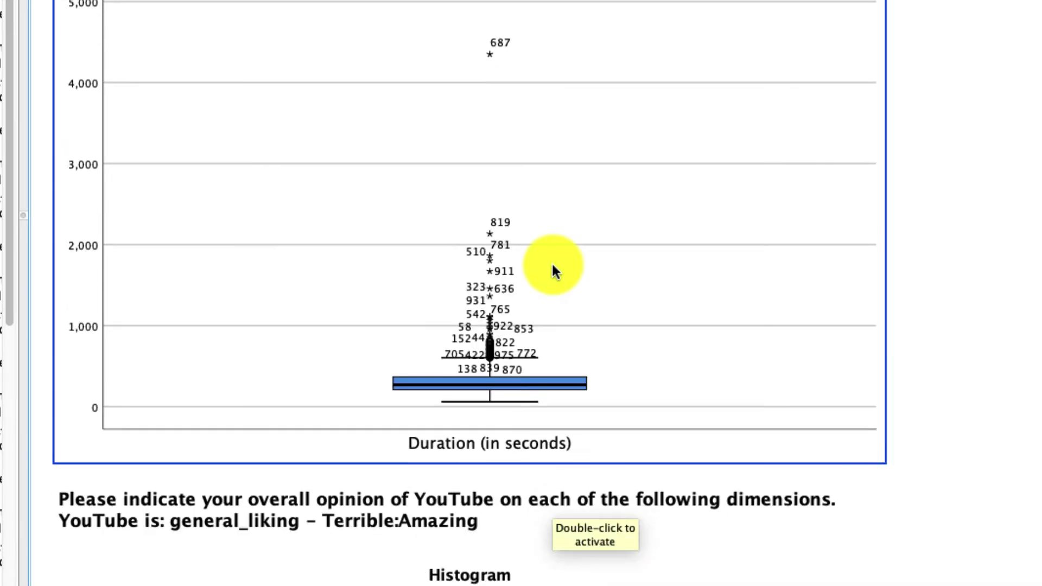
scroll(551, 262, down, 20)
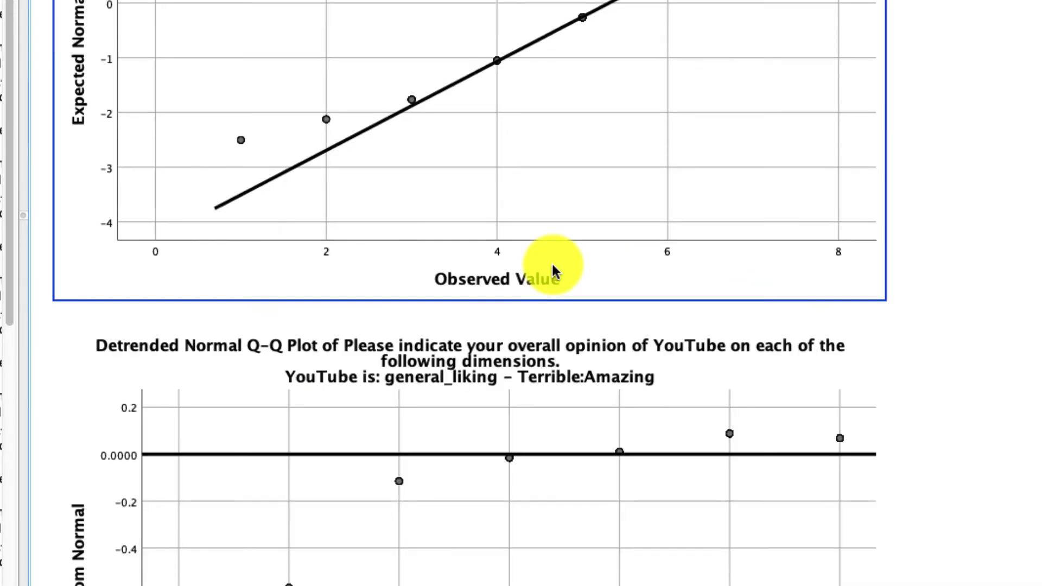
scroll(551, 261, down, 20)
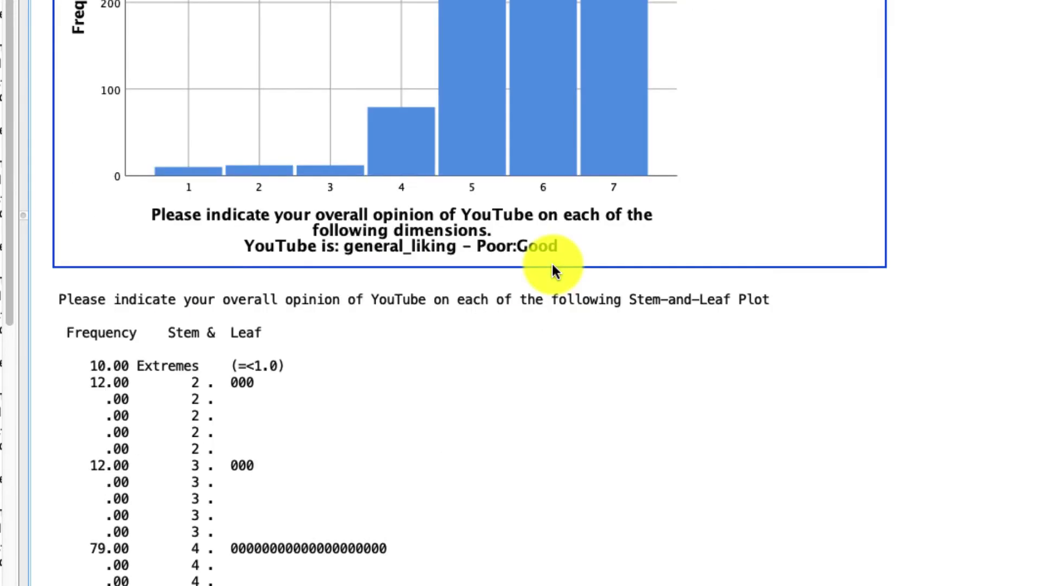
scroll(577, 275, down, 15)
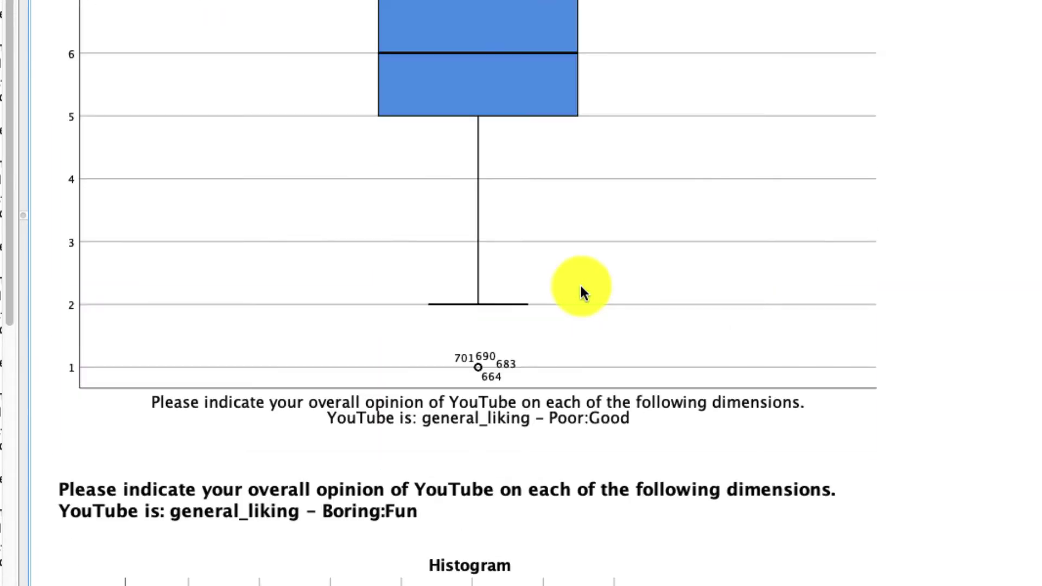
scroll(581, 291, down, 20)
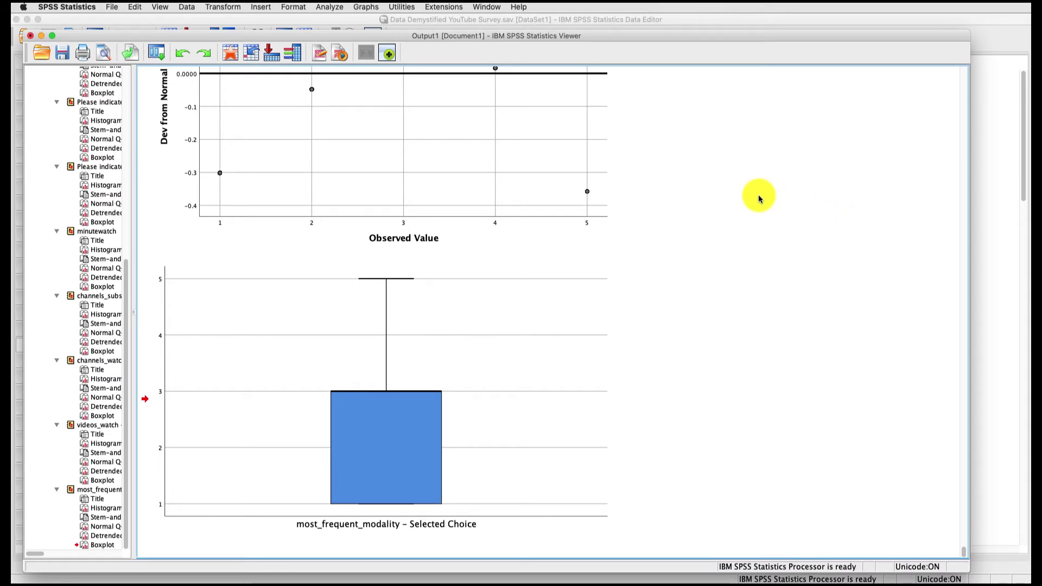
Step: Reopen Explore and clear all previous variables from the Dependent List
click(330, 7)
mouse_move(335, 20)
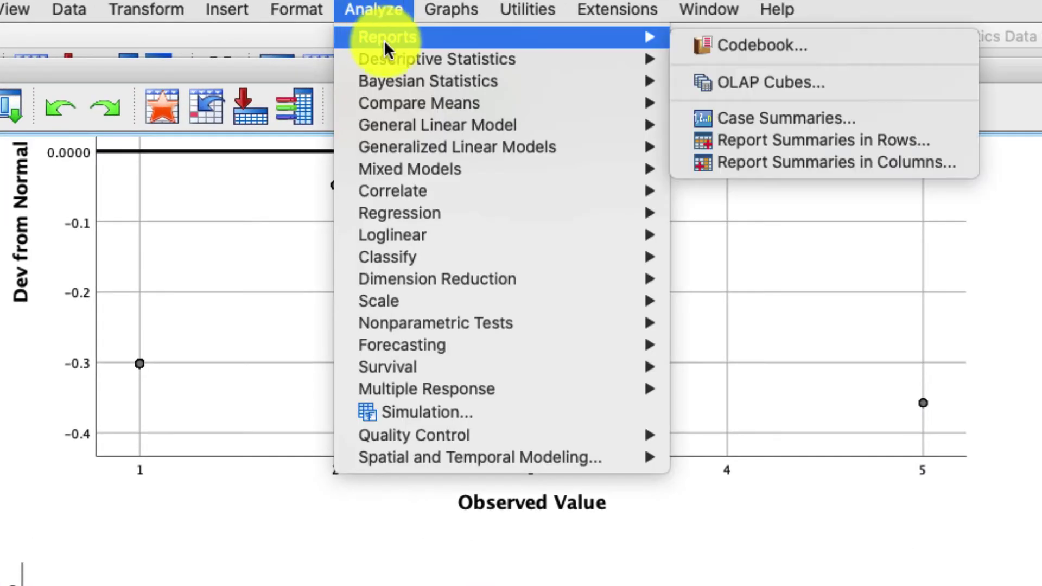
mouse_move(397, 60)
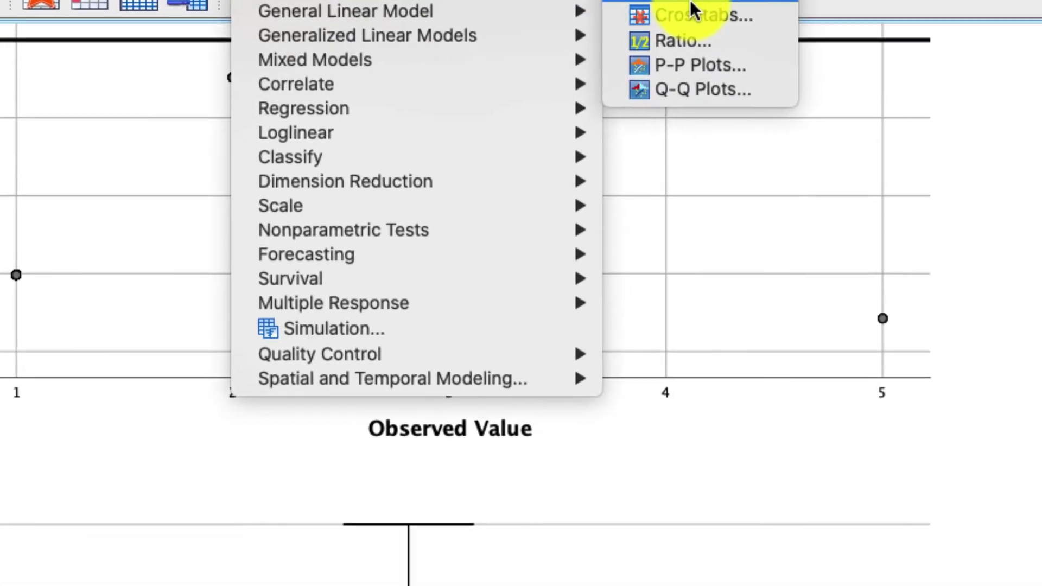
click(744, 106)
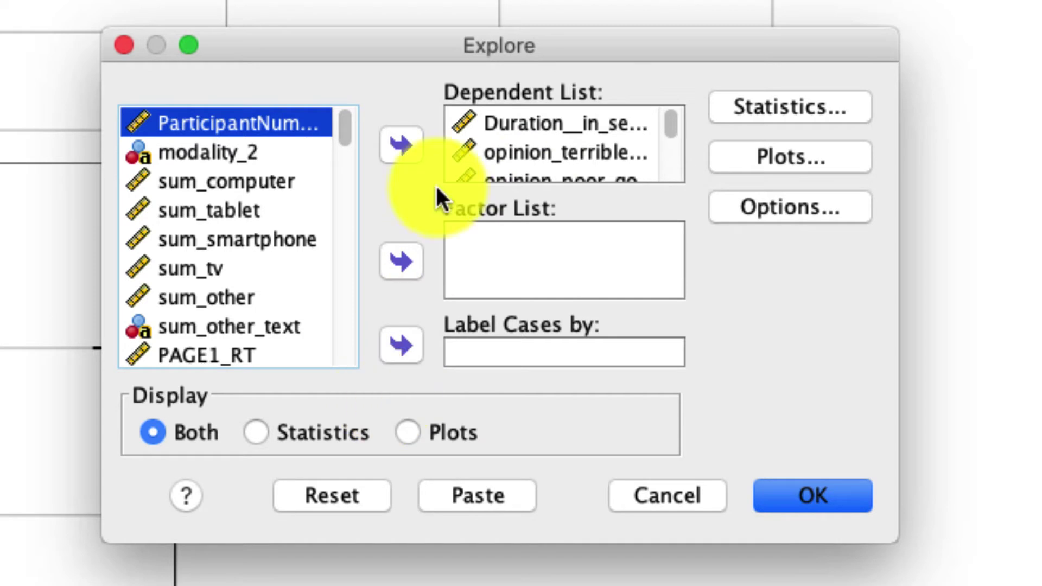
click(535, 124)
key(super+a)
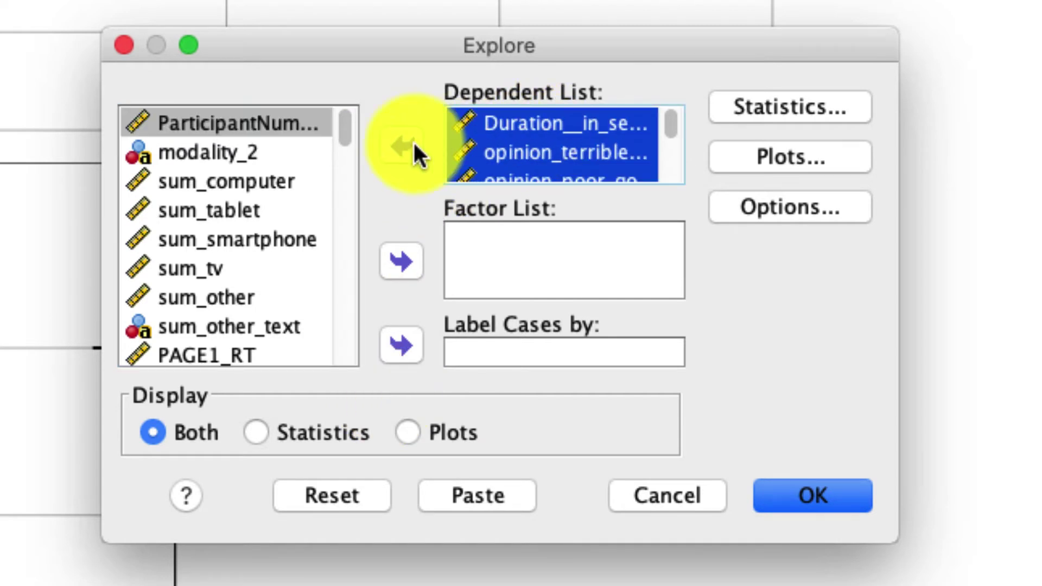
click(413, 155)
Step: Make opinion_terrible the dependent variable and minutewatch the factor
click(236, 209)
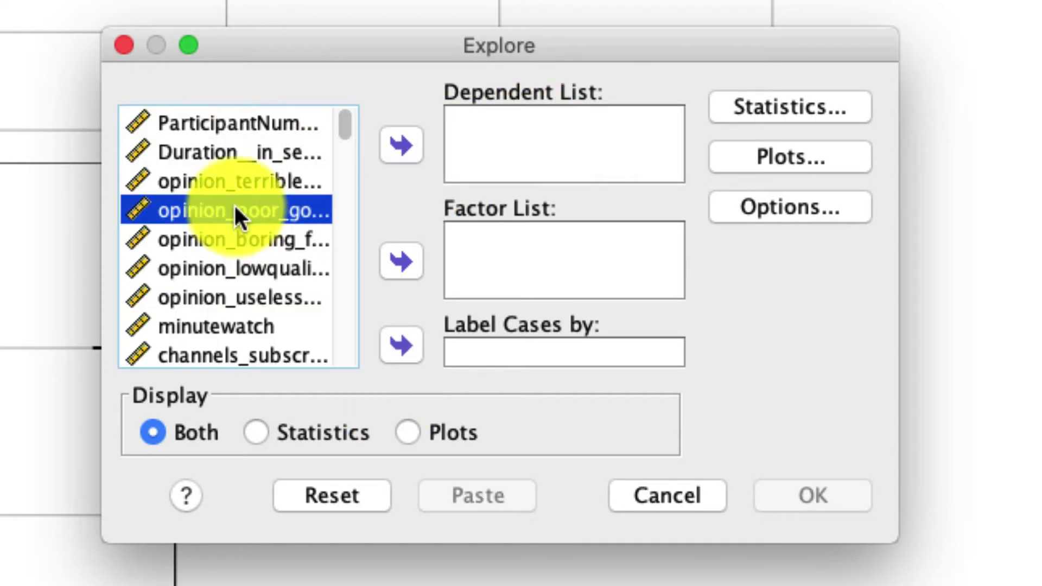
click(244, 182)
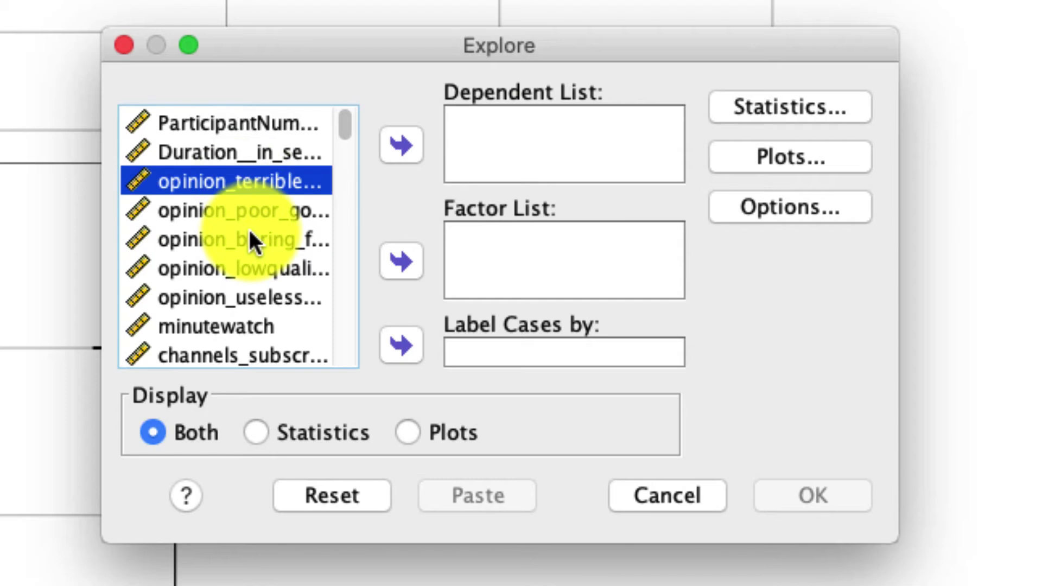
click(402, 146)
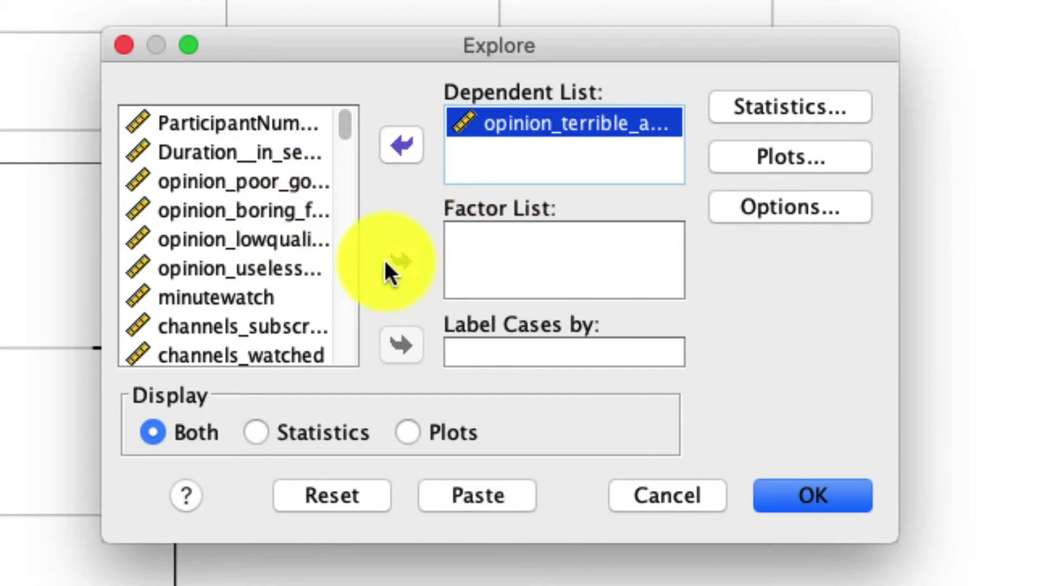
click(237, 292)
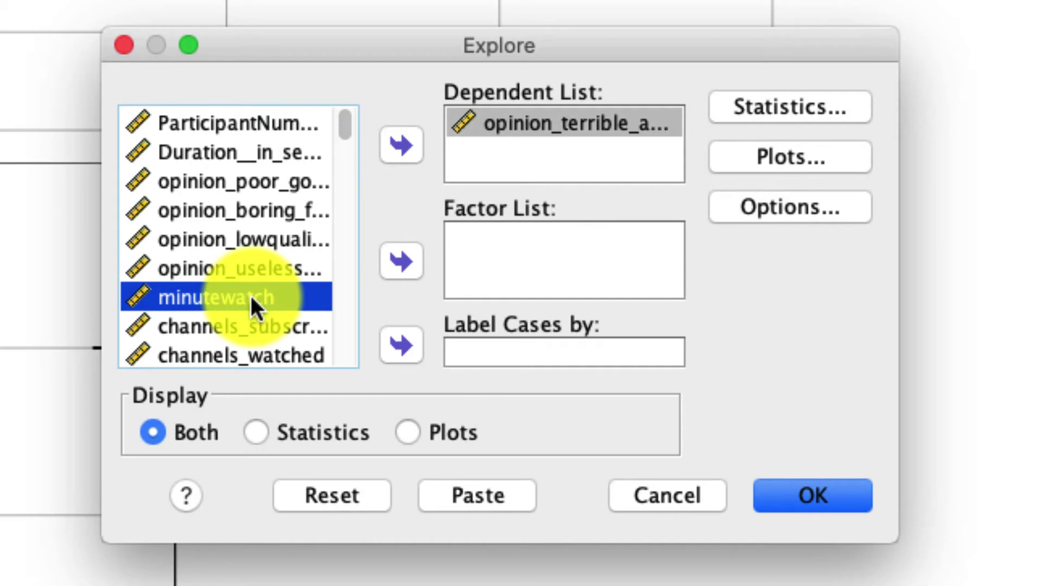
click(392, 265)
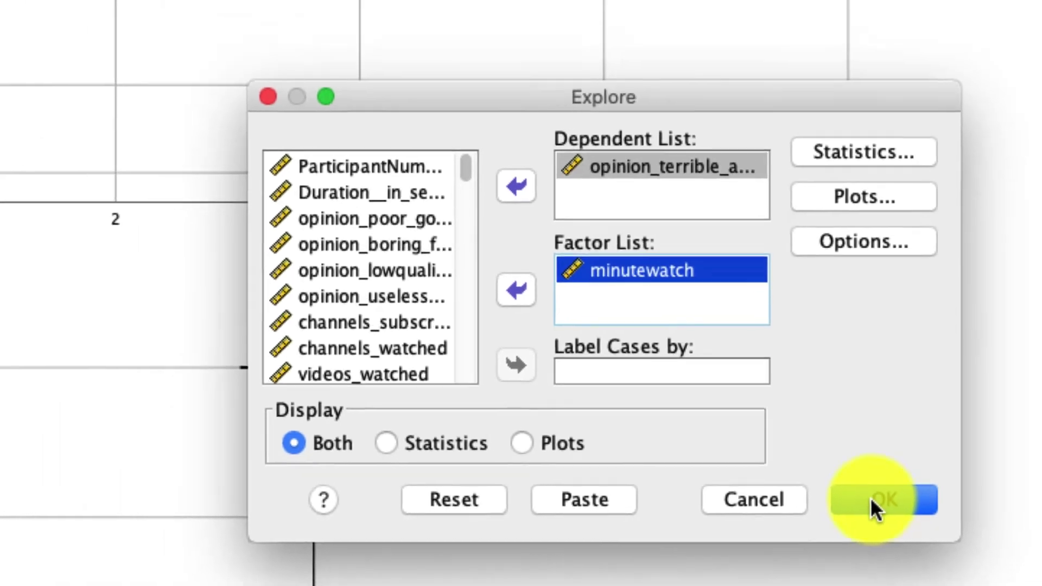
Step: Run the opinion-by-minutewatch Explore and inspect its Case Processing Summary
click(871, 498)
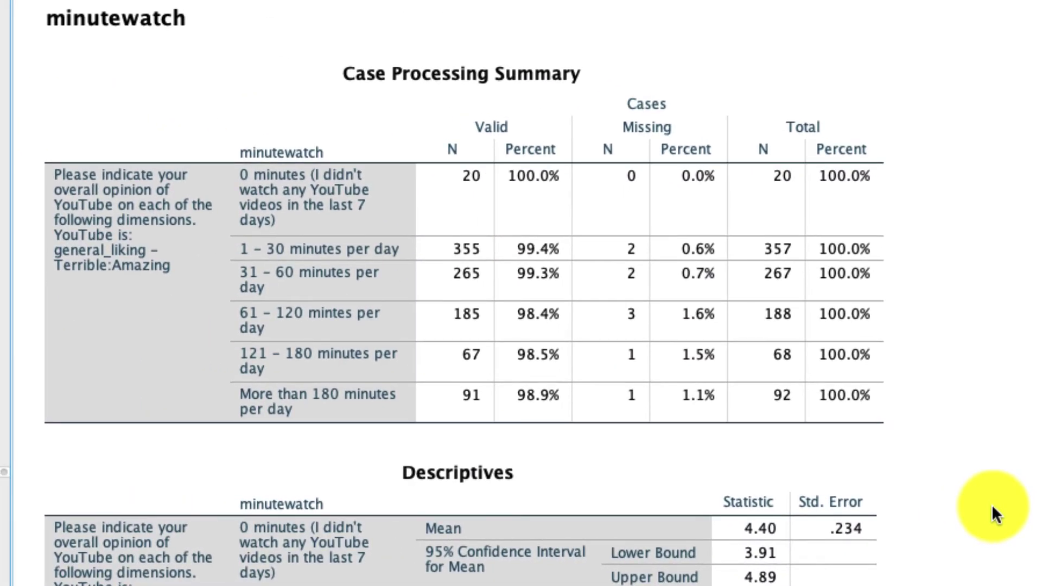
click(825, 95)
click(936, 261)
click(503, 19)
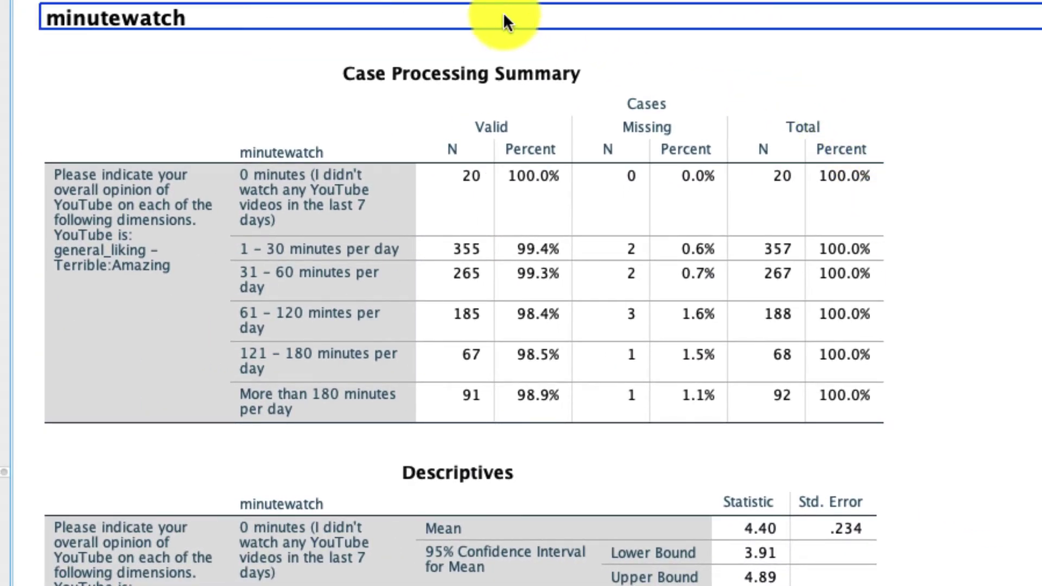
click(157, 173)
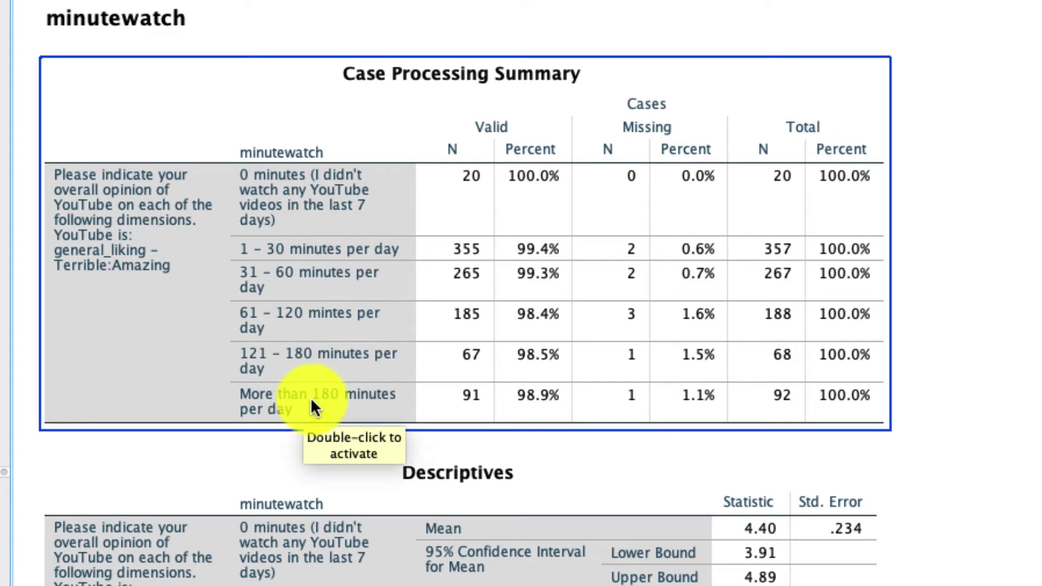
Step: Inspect the Descriptives table: mean opinion 4.40 for 0 minutes, 4.99 for 1–30
click(446, 430)
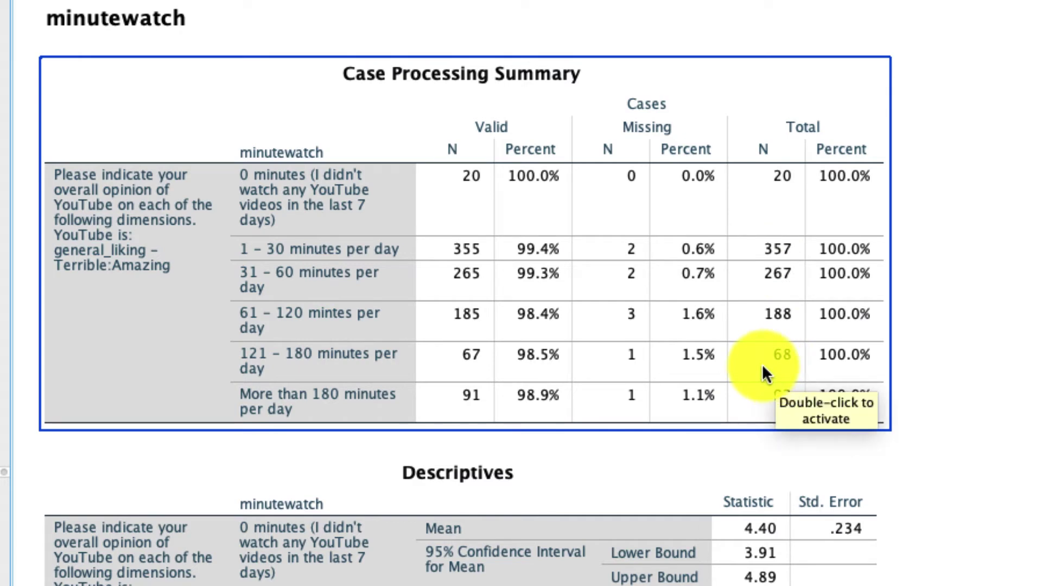
scroll(777, 391, down, 5)
click(804, 433)
scroll(782, 442, down, 3)
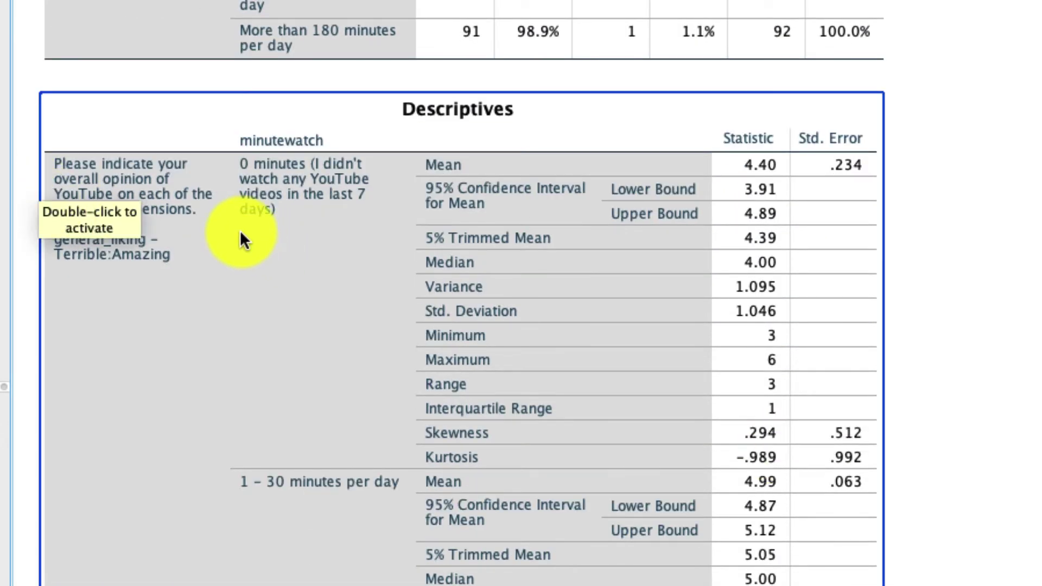
click(166, 209)
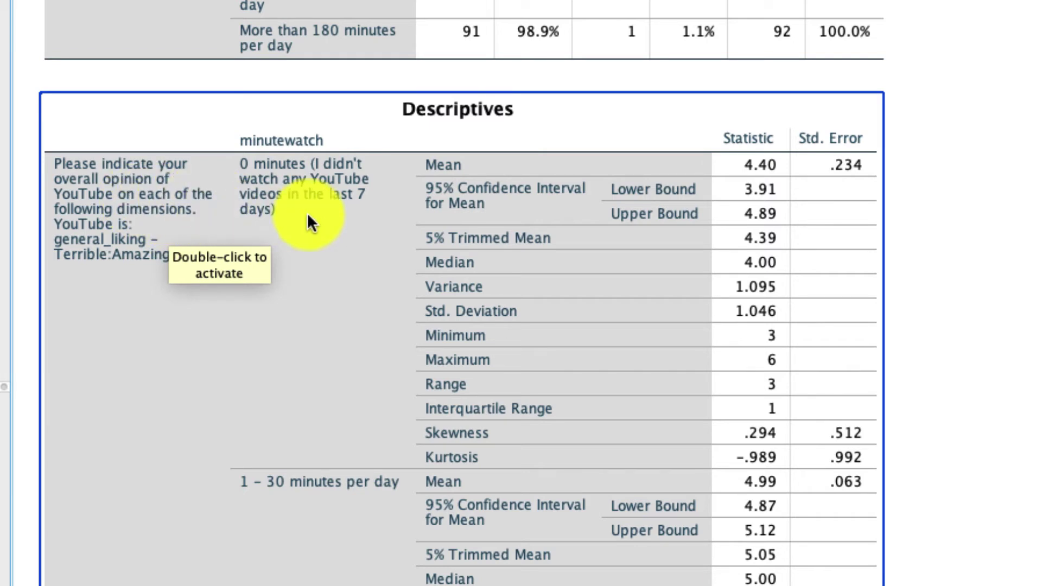
click(891, 186)
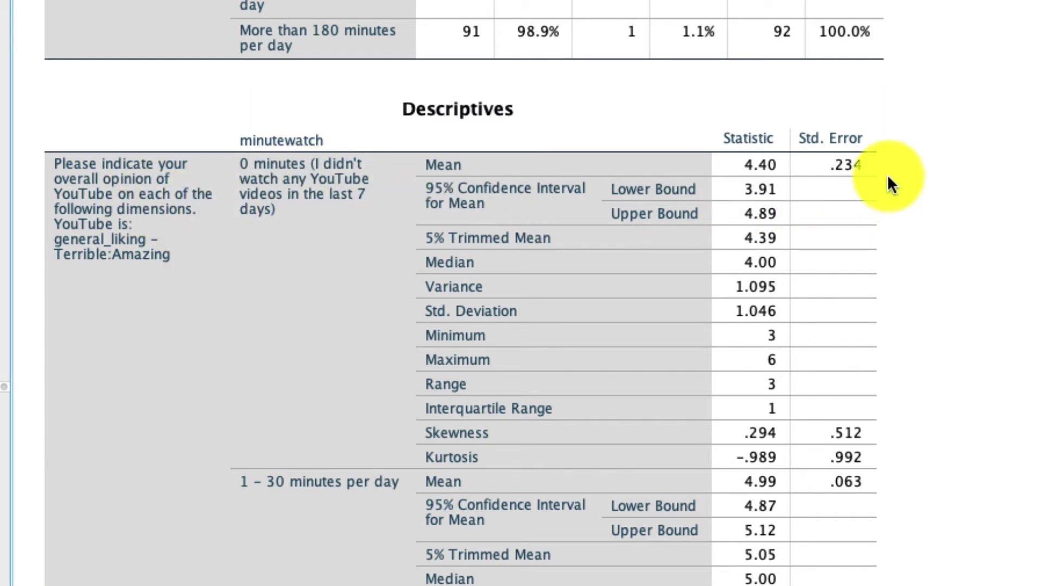
click(872, 182)
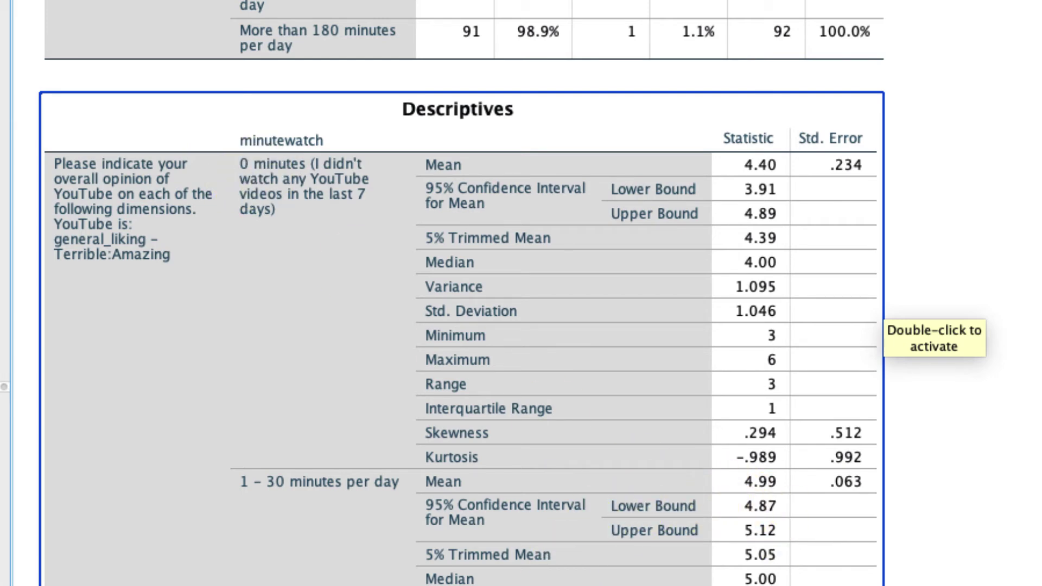
scroll(554, 293, down, 20)
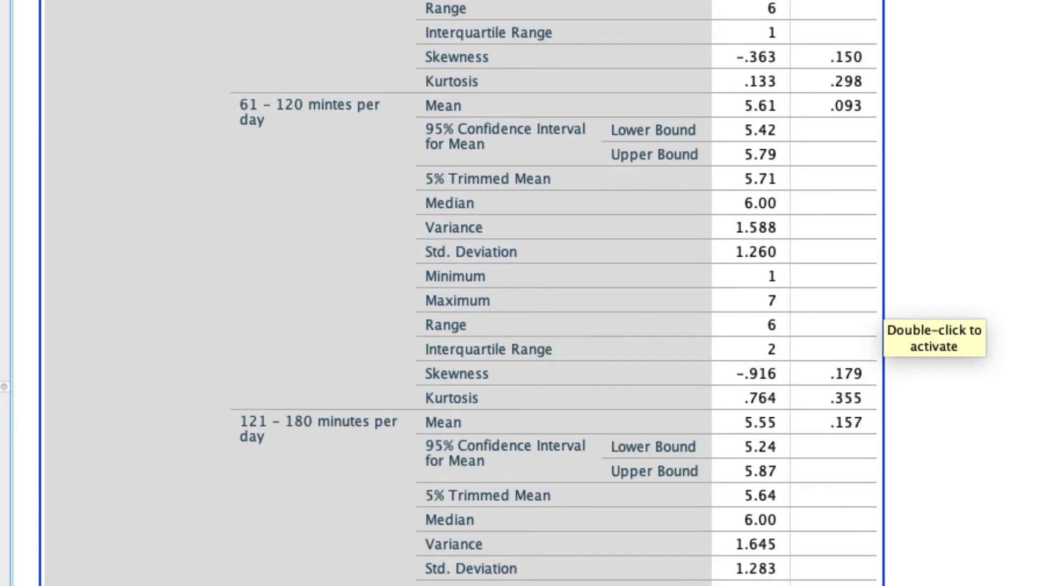
scroll(669, 536, down, 10)
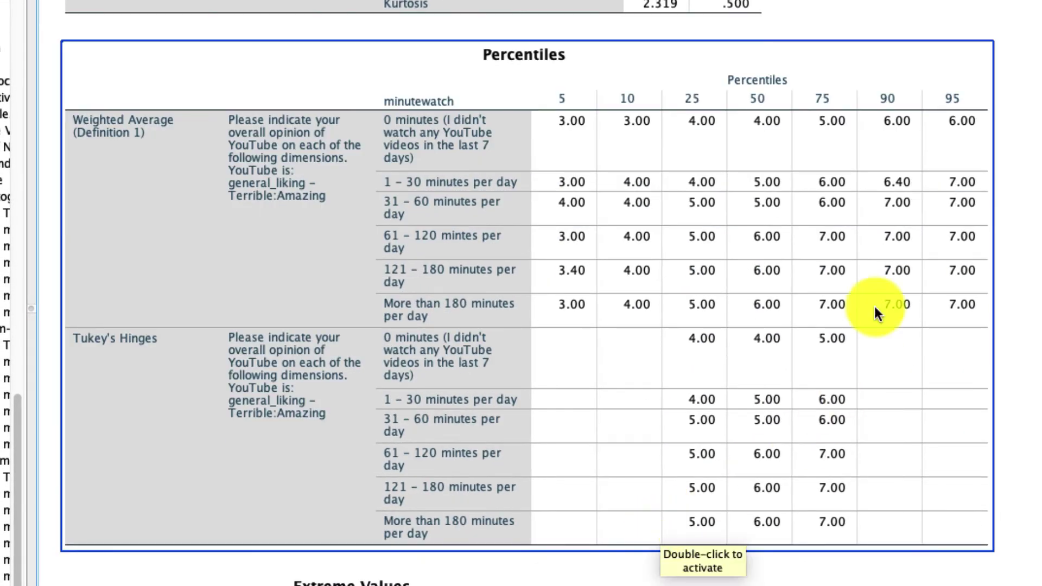
scroll(604, 438, down, 15)
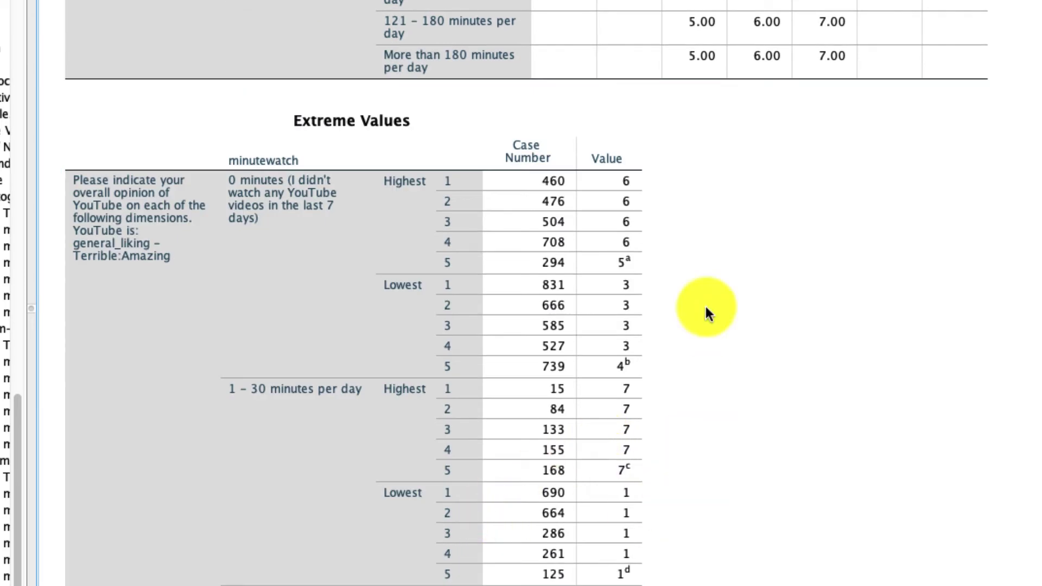
scroll(442, 576, down, 20)
scroll(446, 576, down, 20)
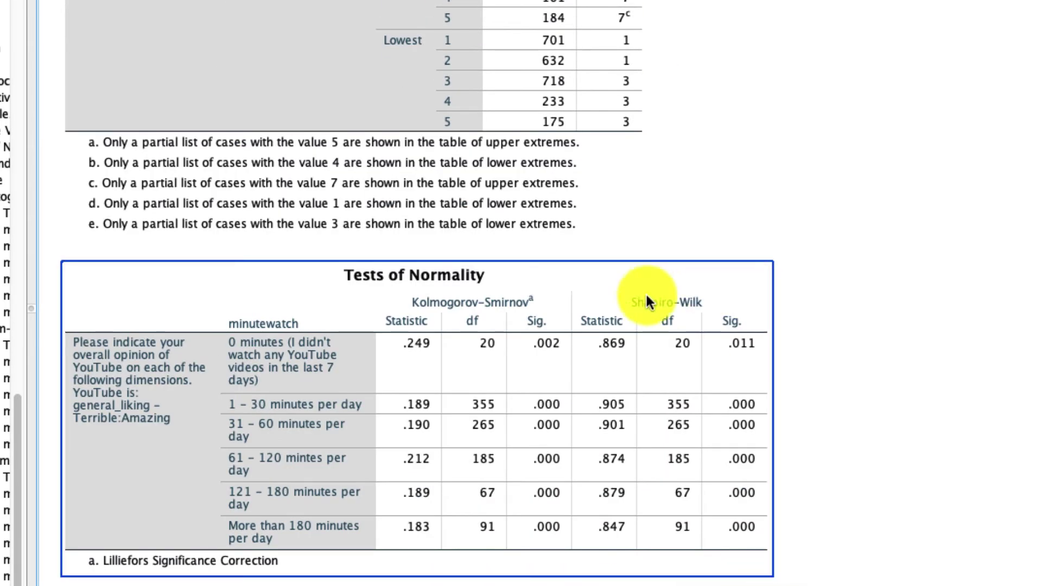
scroll(381, 516, down, 15)
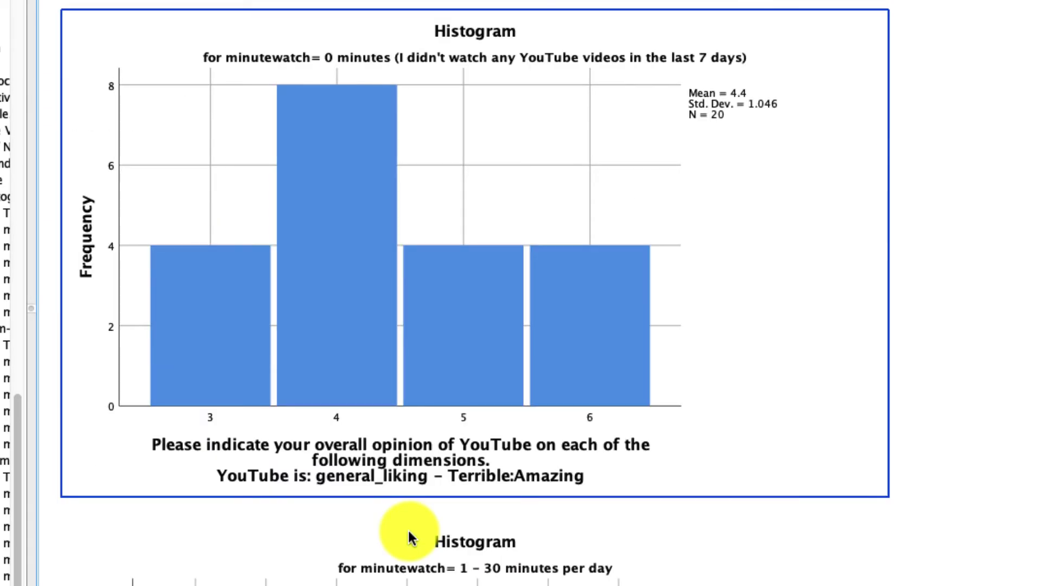
scroll(431, 489, down, 19)
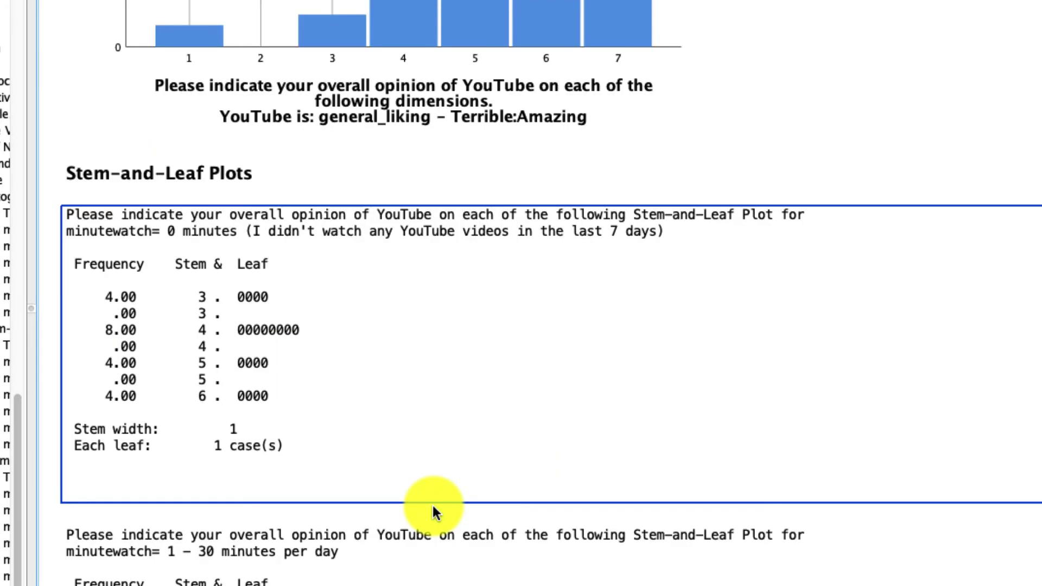
scroll(432, 506, up, 1)
scroll(432, 506, down, 20)
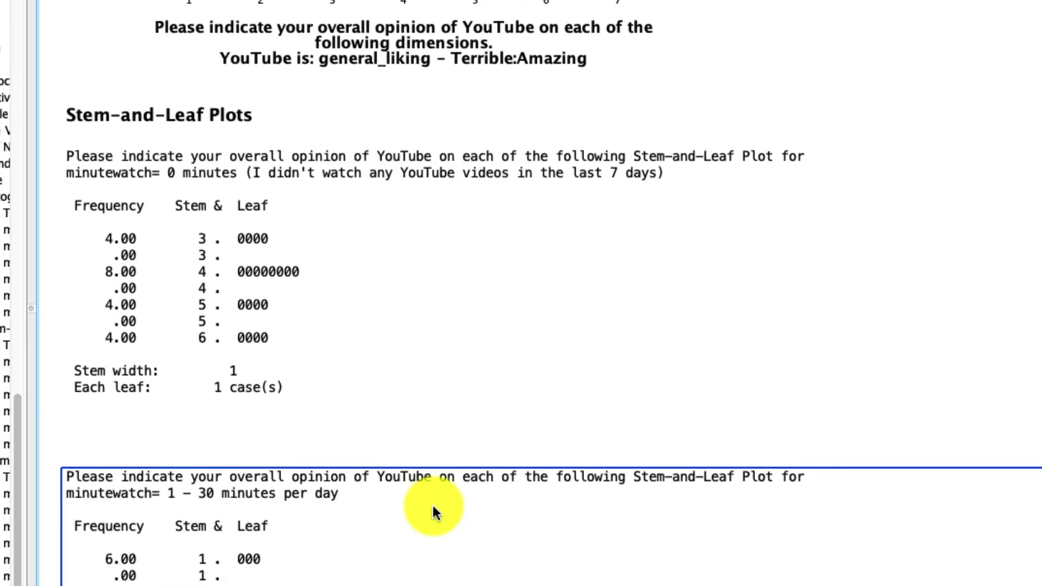
scroll(433, 505, down, 20)
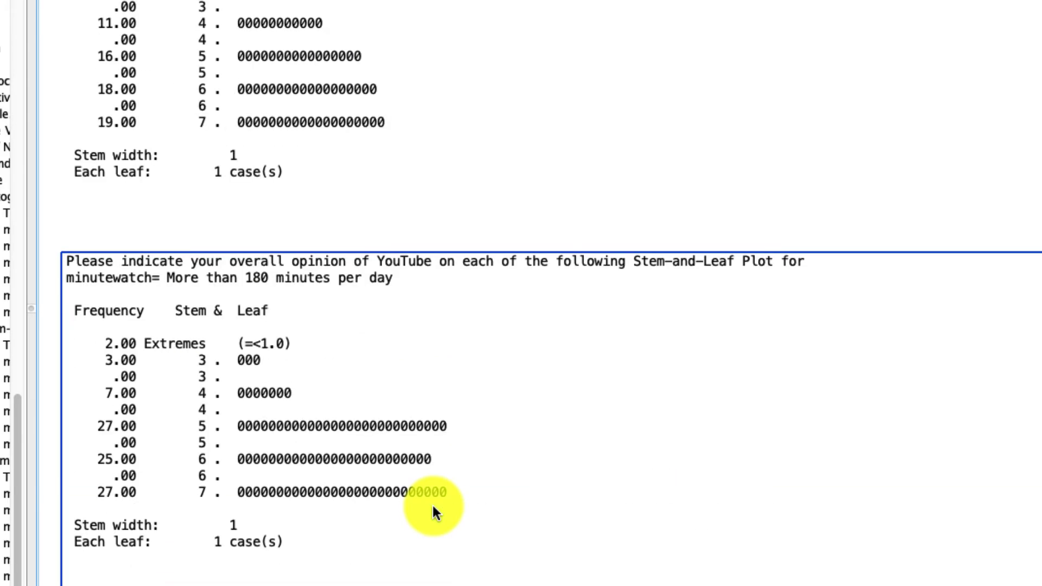
scroll(432, 506, down, 20)
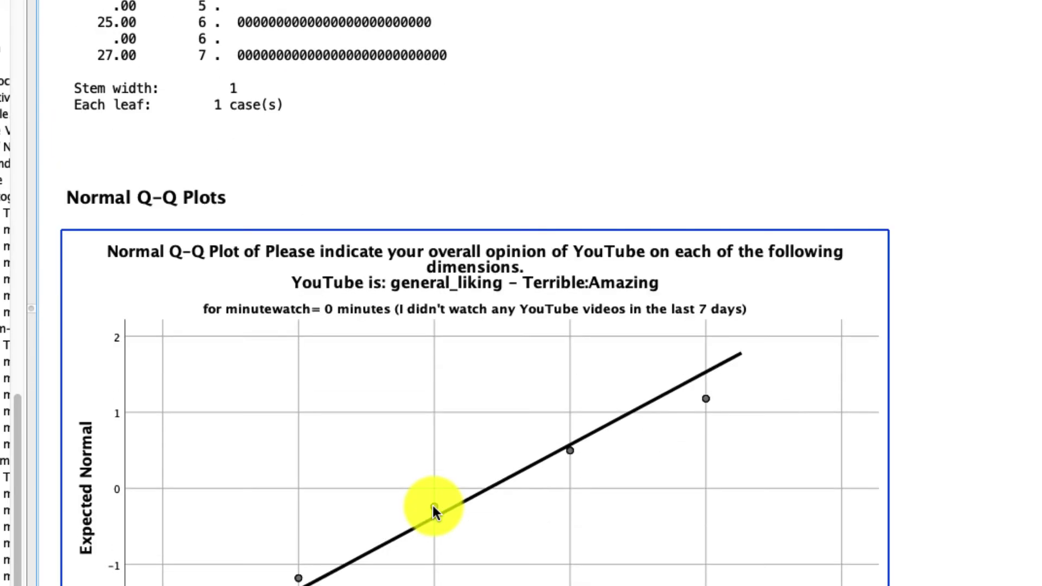
scroll(433, 506, down, 20)
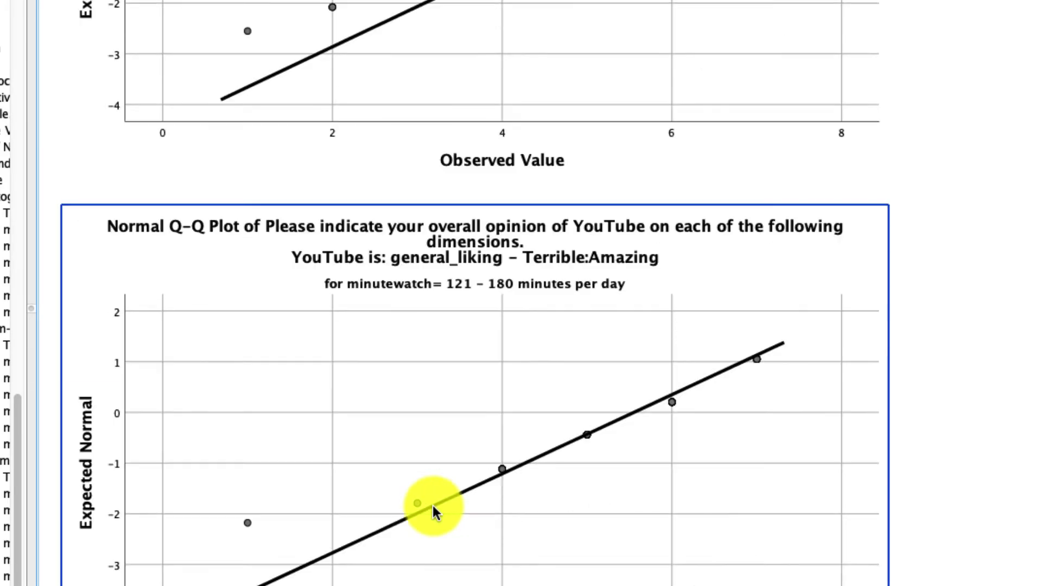
scroll(424, 511, down, 20)
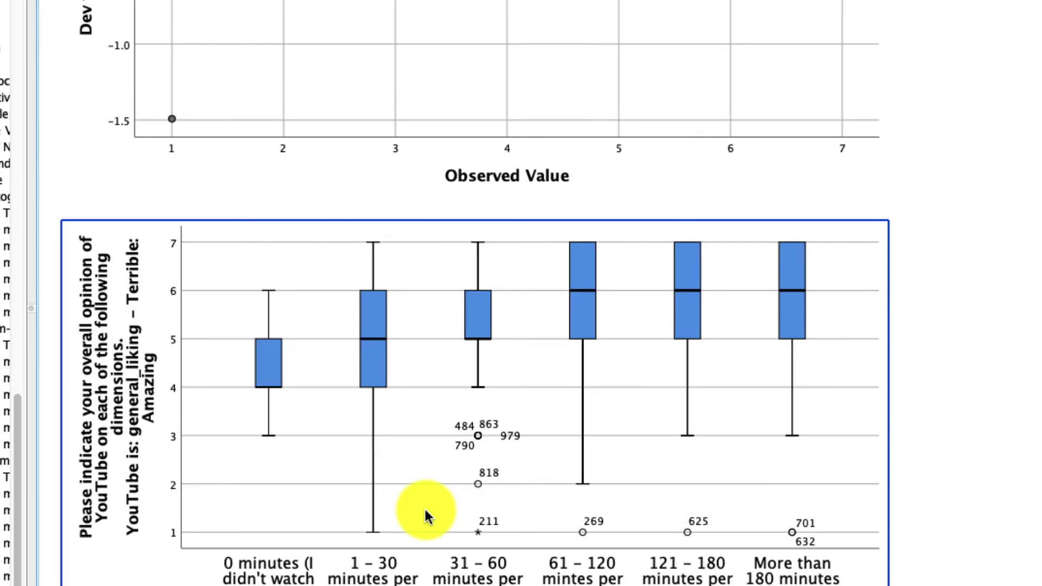
scroll(427, 515, down, 10)
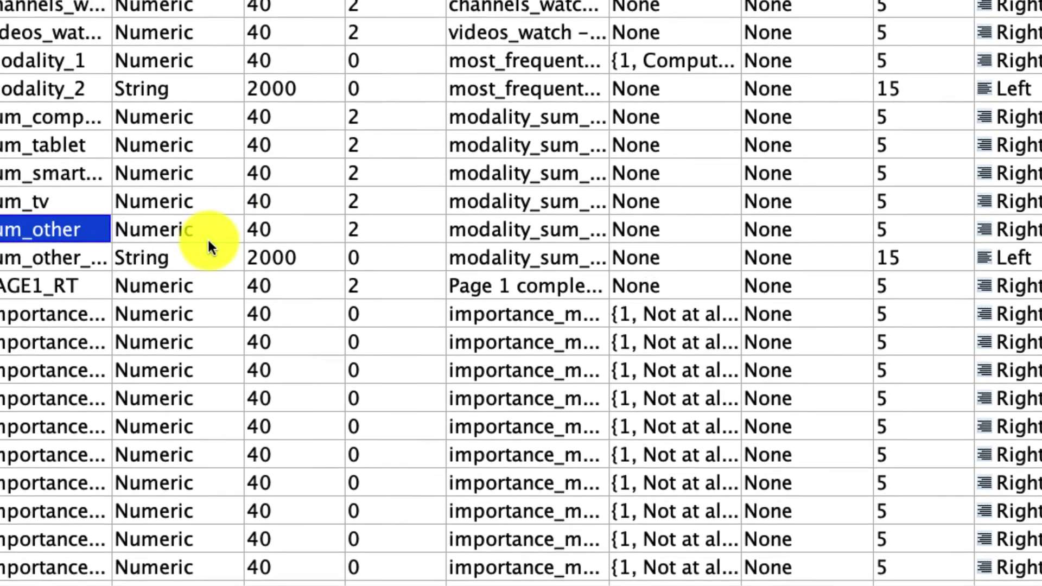
Step: Select importance_creator and autofit the Name column to show full importance item names
click(55, 314)
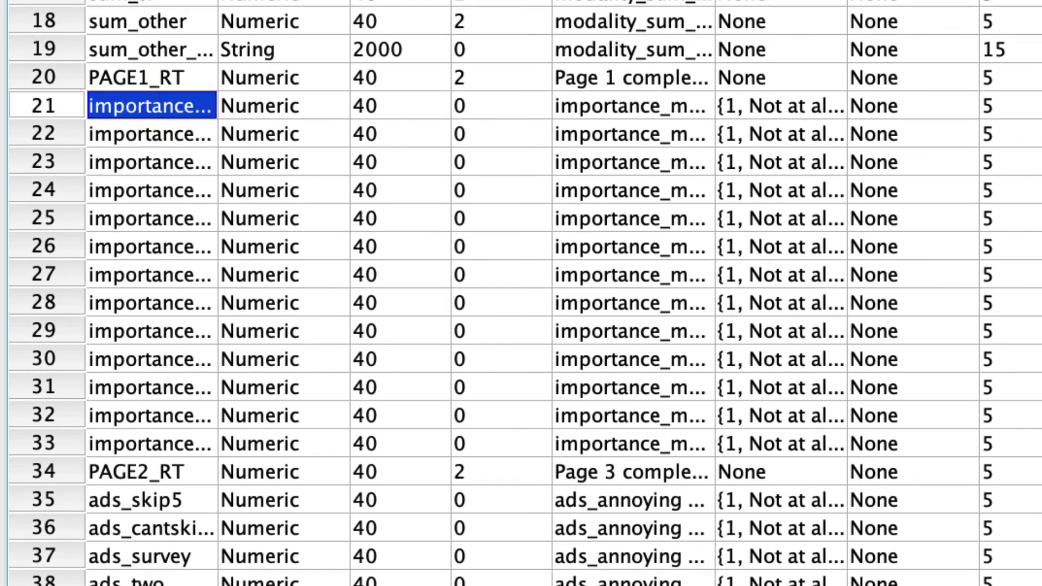
click(232, 112)
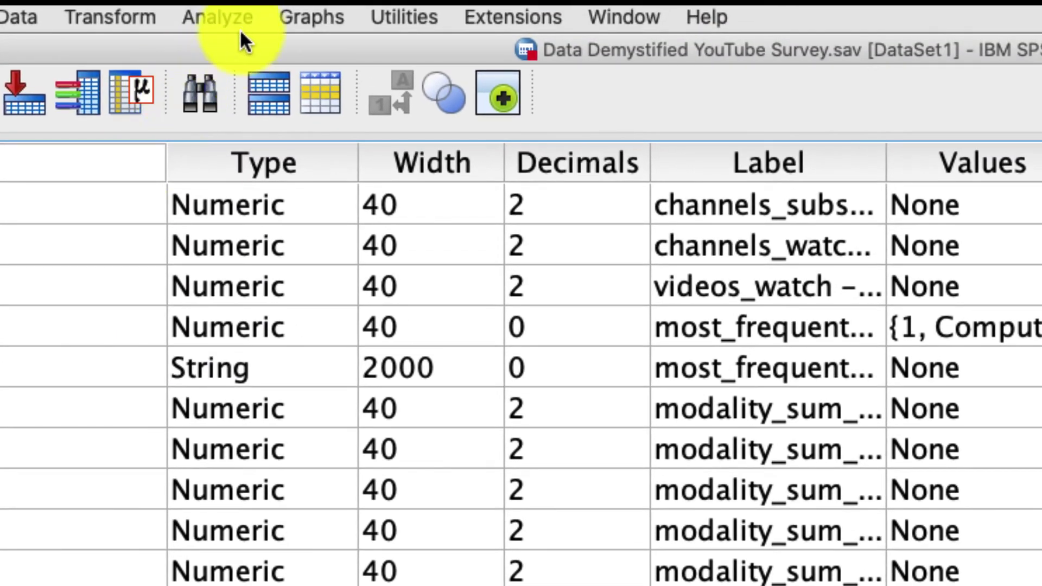
Step: Open Explore with importance_creator through importance_duration as dependent variables
click(243, 32)
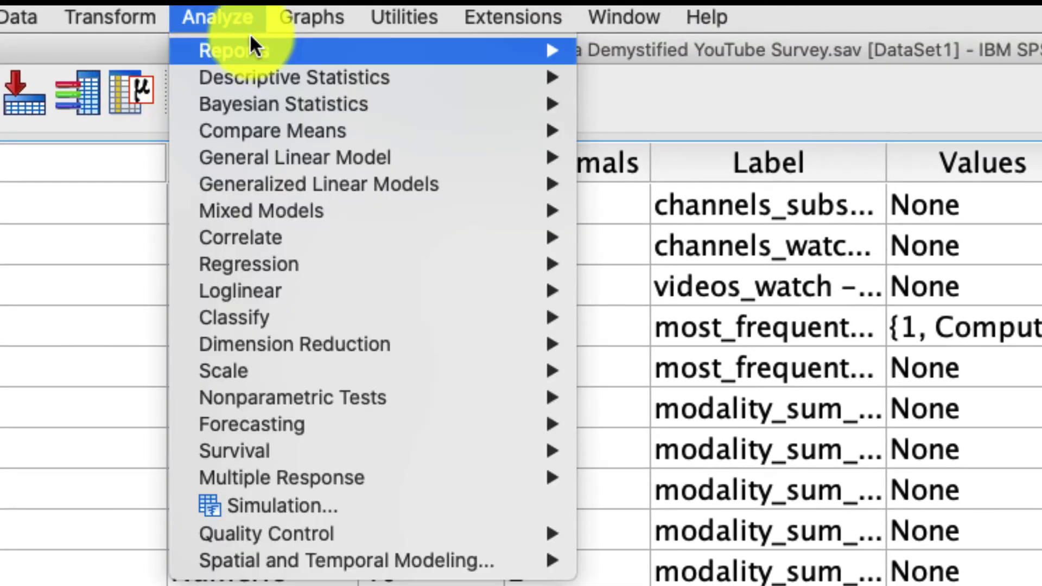
mouse_move(268, 75)
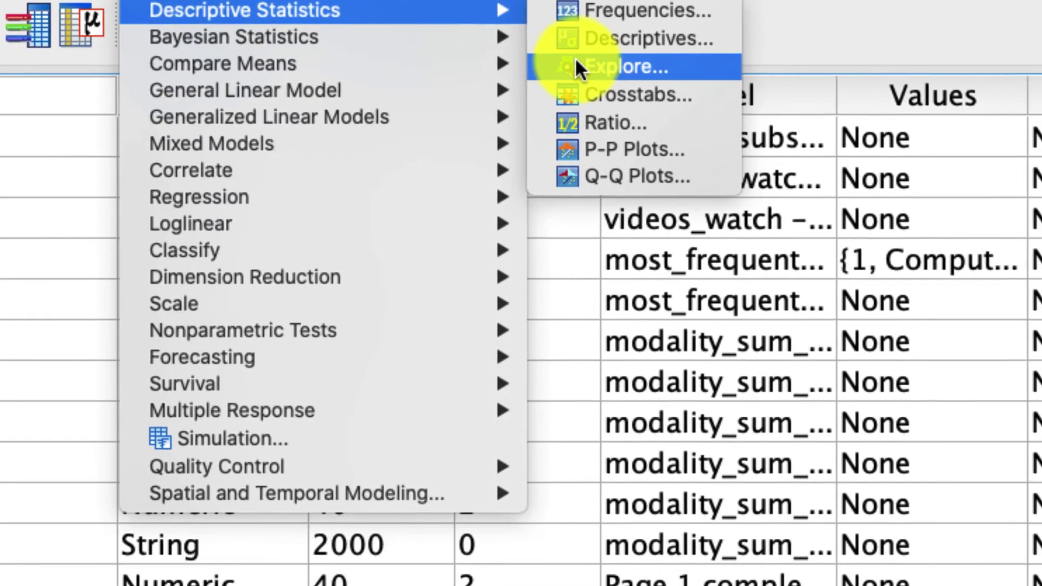
click(577, 63)
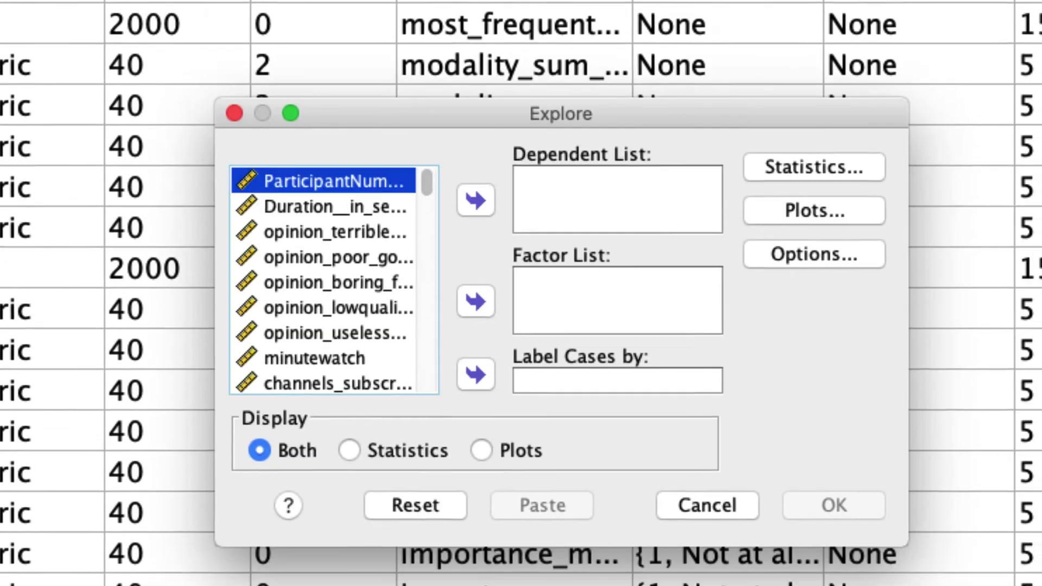
scroll(303, 195, down, 10)
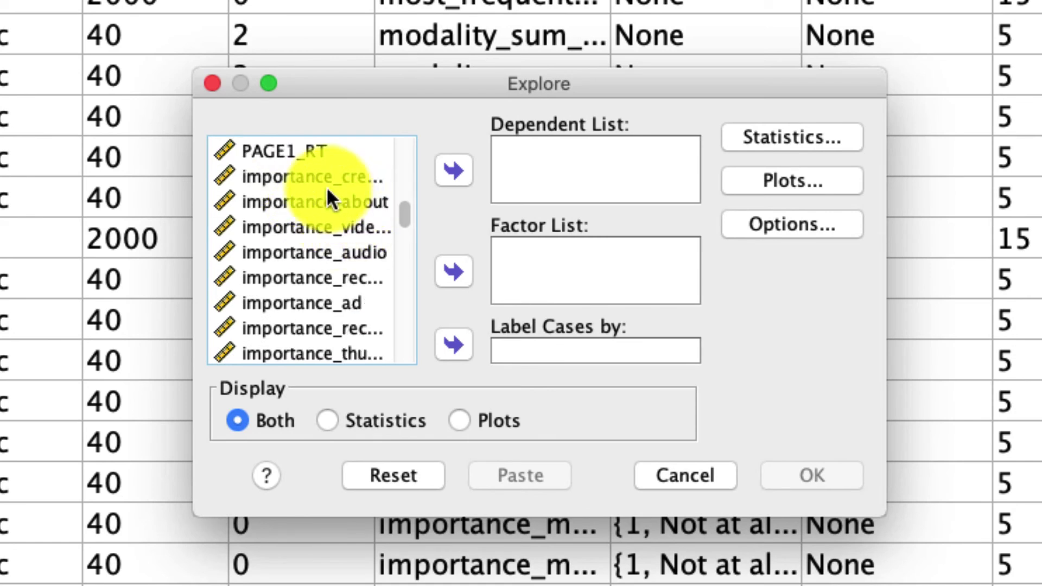
click(311, 198)
scroll(309, 201, down, 5)
scroll(317, 224, down, 2)
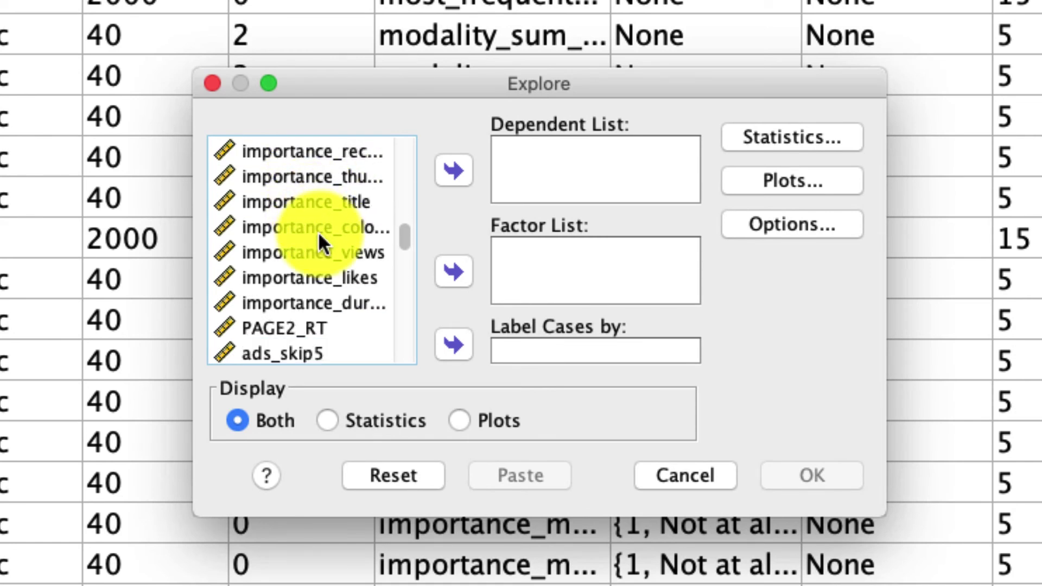
shift+click(331, 304)
click(453, 170)
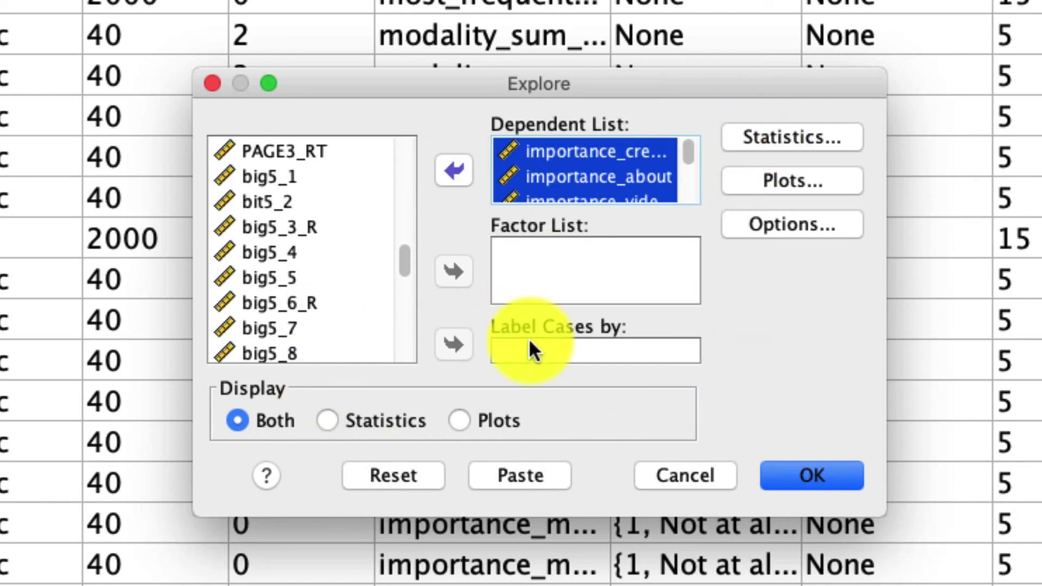
Step: Include Outliers and Percentiles in the Explore statistics
click(787, 138)
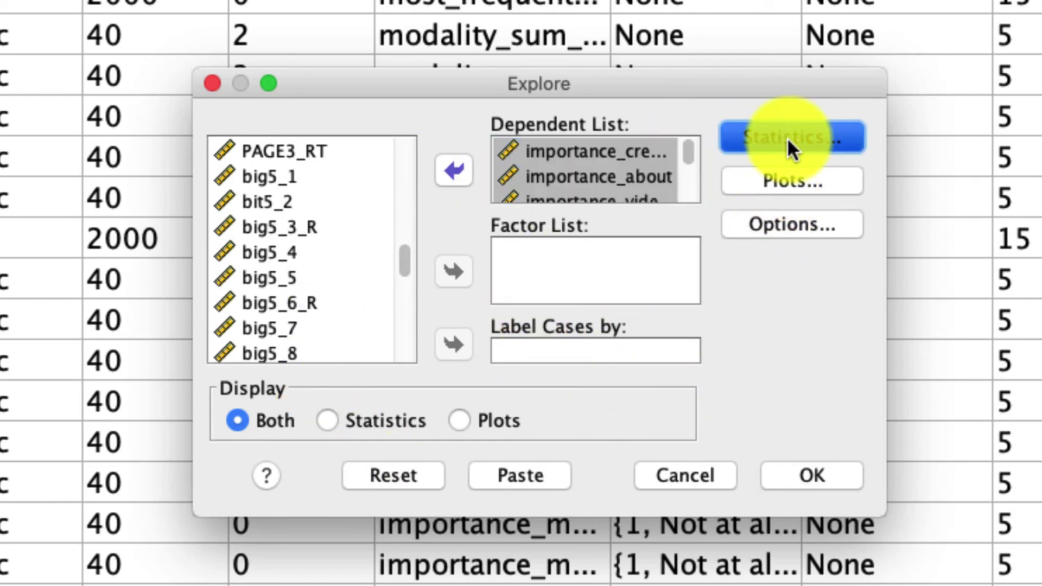
click(420, 280)
click(430, 316)
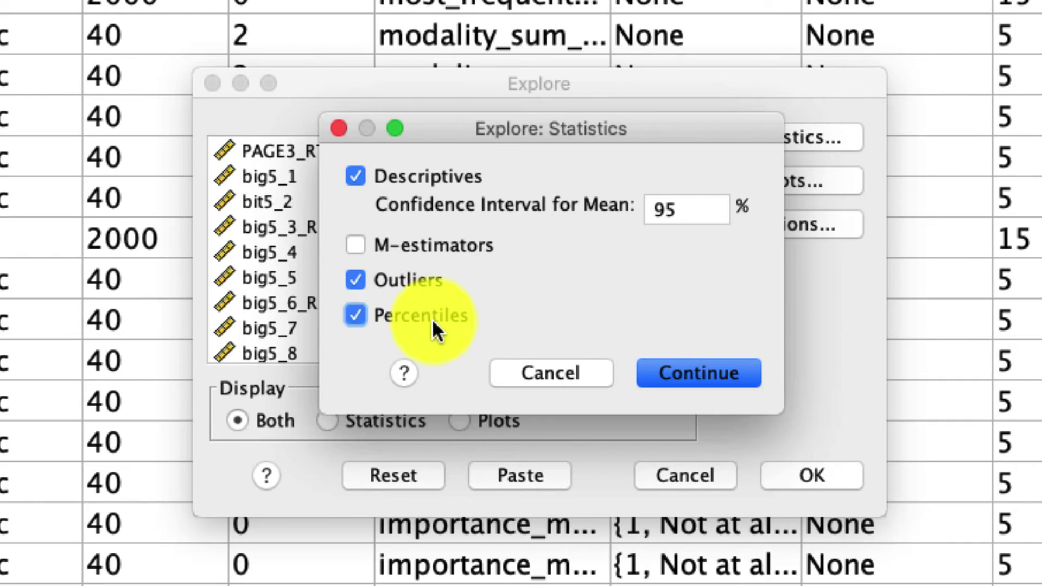
click(701, 372)
Step: Add histograms and normality plots with tests, then run the analysis
click(786, 179)
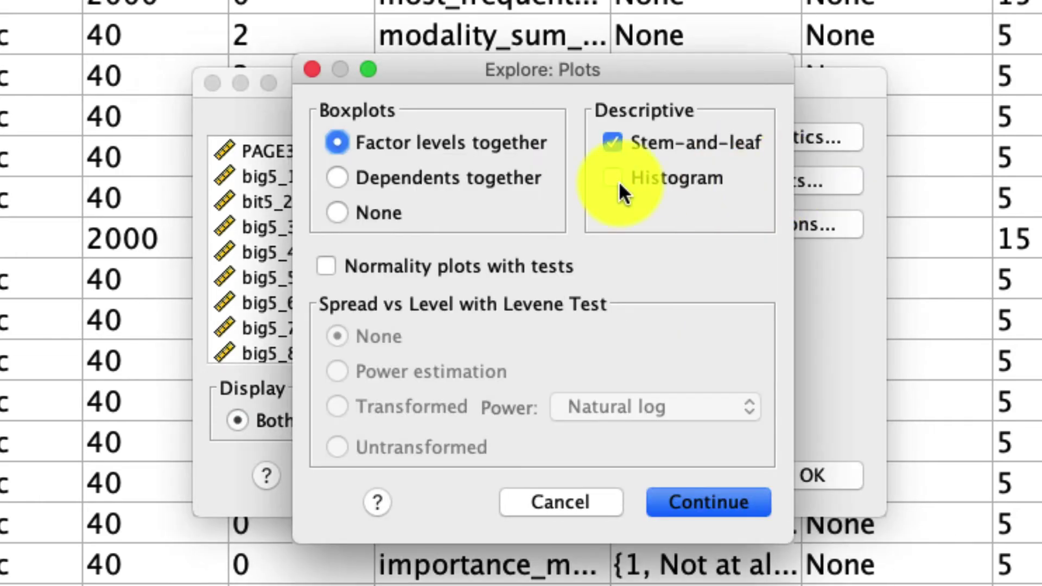
click(671, 179)
click(496, 268)
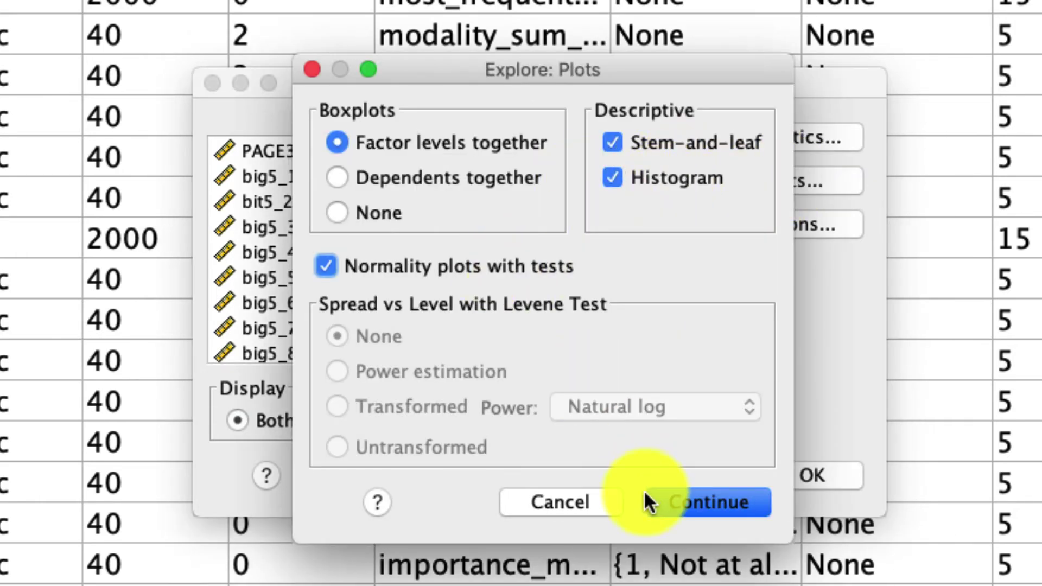
click(652, 497)
key(Tab)
click(823, 478)
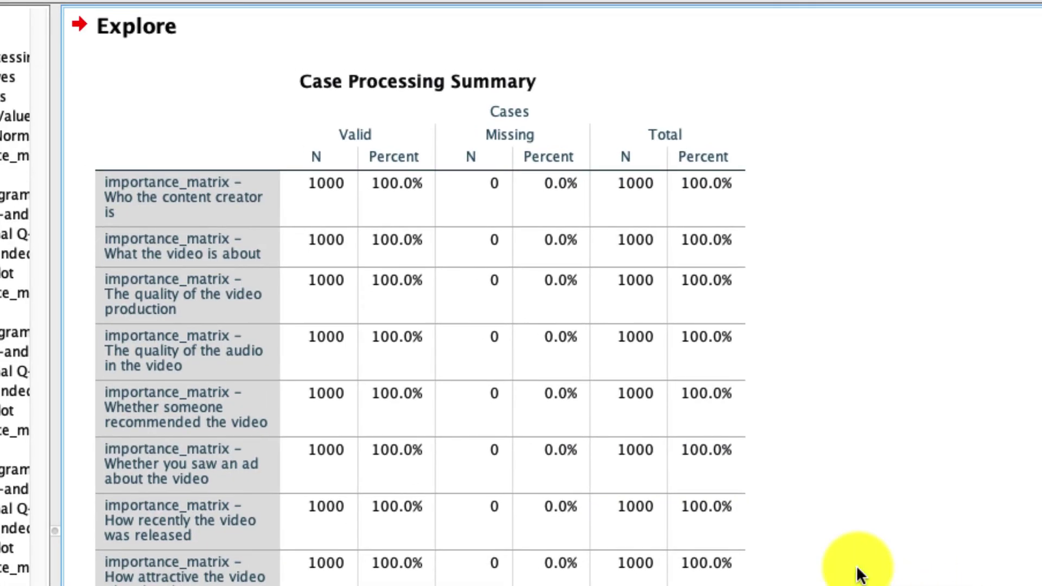
click(334, 223)
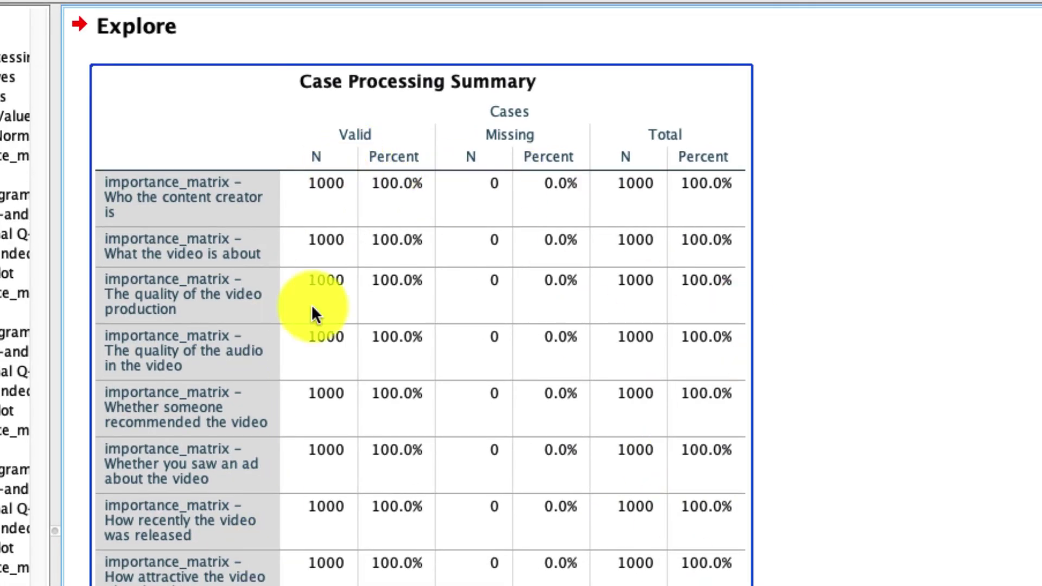
scroll(562, 471, down, 10)
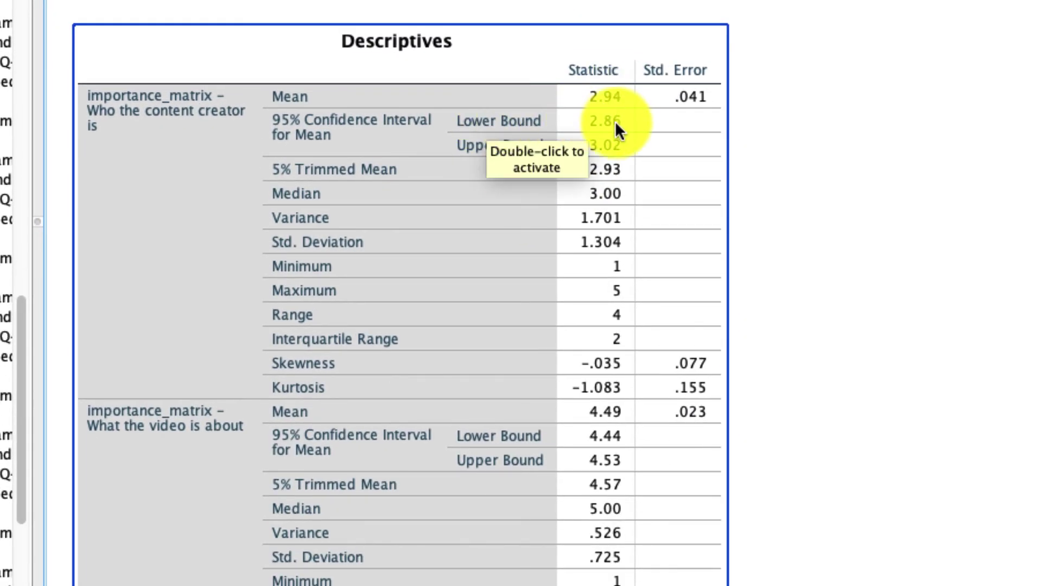
scroll(641, 307, down, 10)
scroll(642, 307, down, 20)
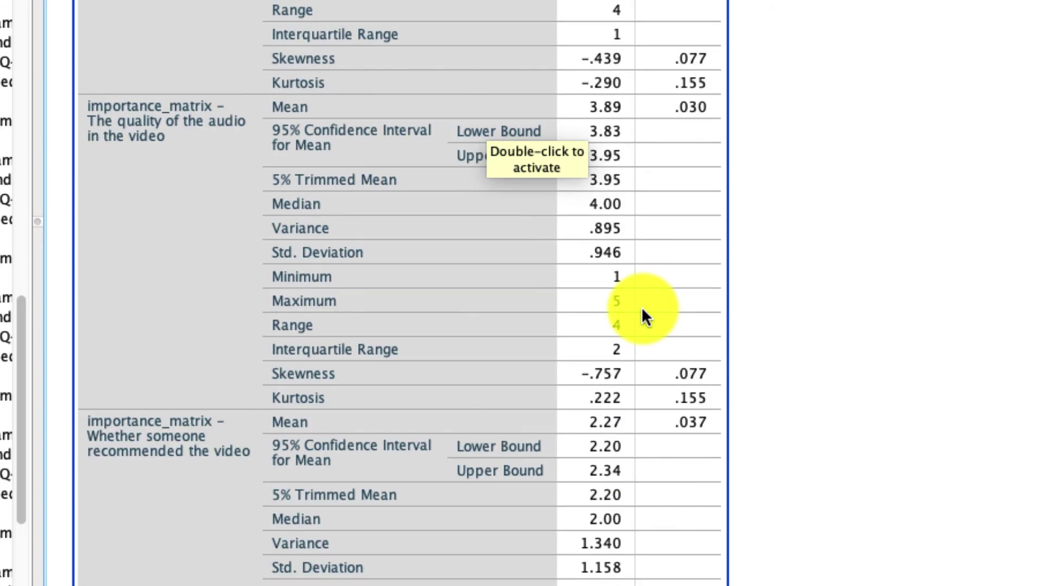
scroll(642, 307, down, 20)
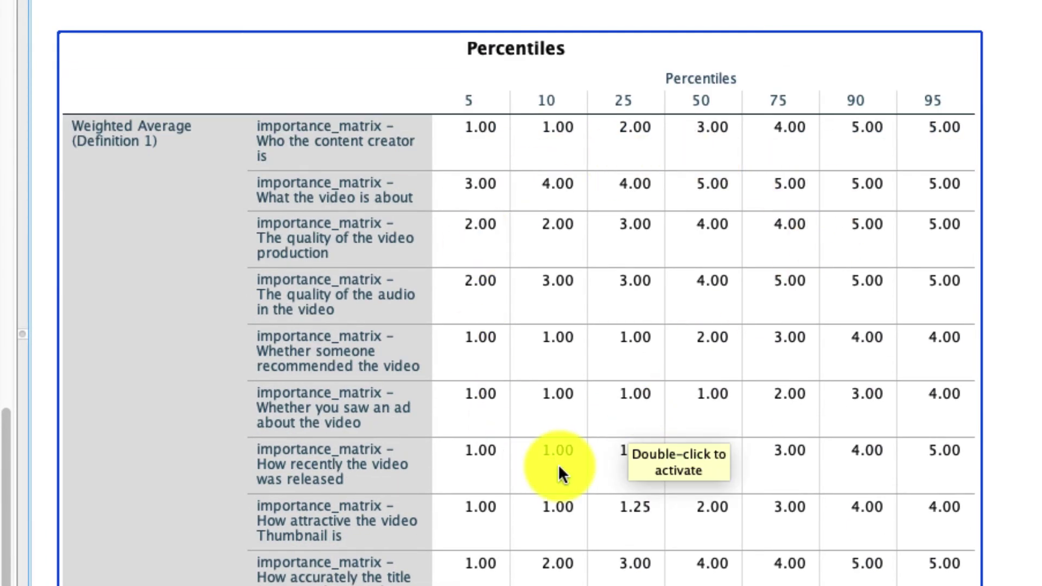
scroll(569, 472, down, 20)
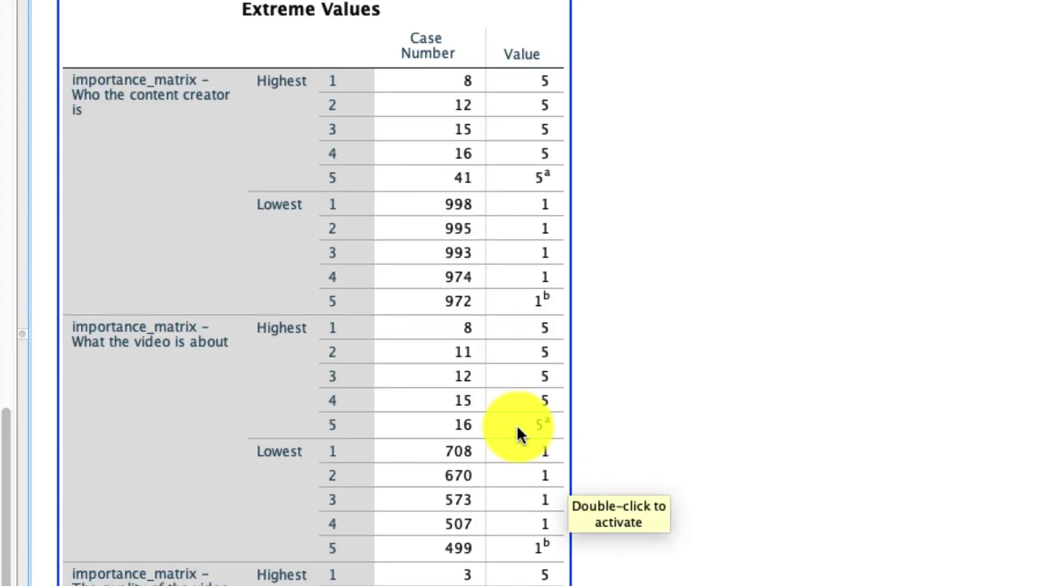
scroll(517, 425, down, 20)
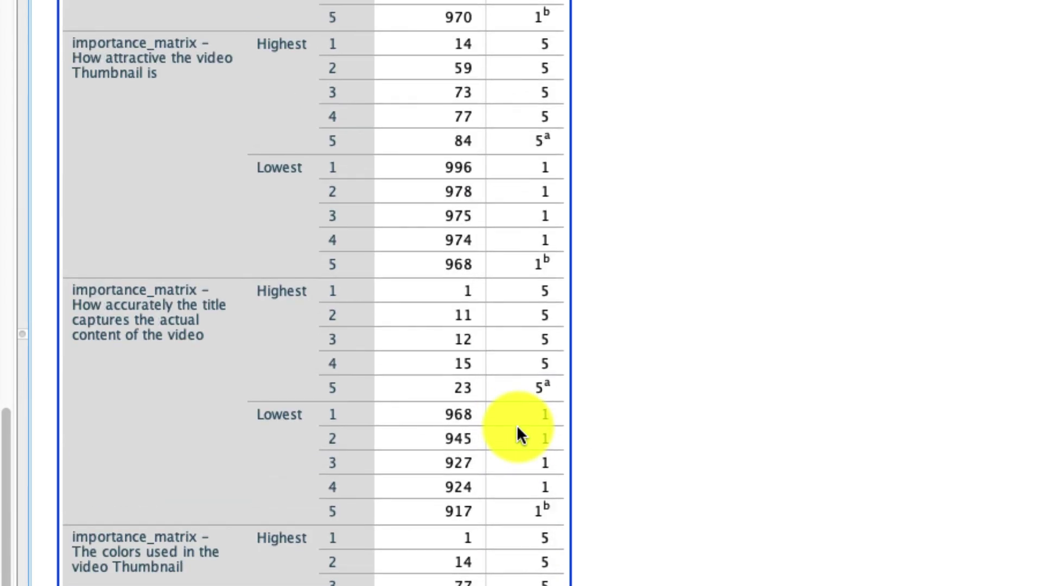
scroll(517, 425, down, 10)
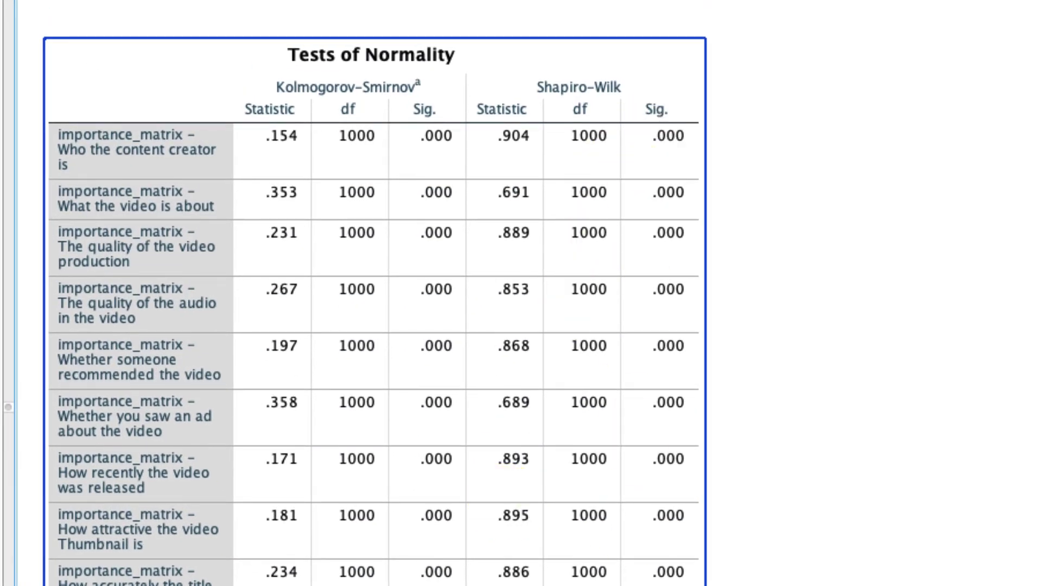
scroll(521, 304, down, 17)
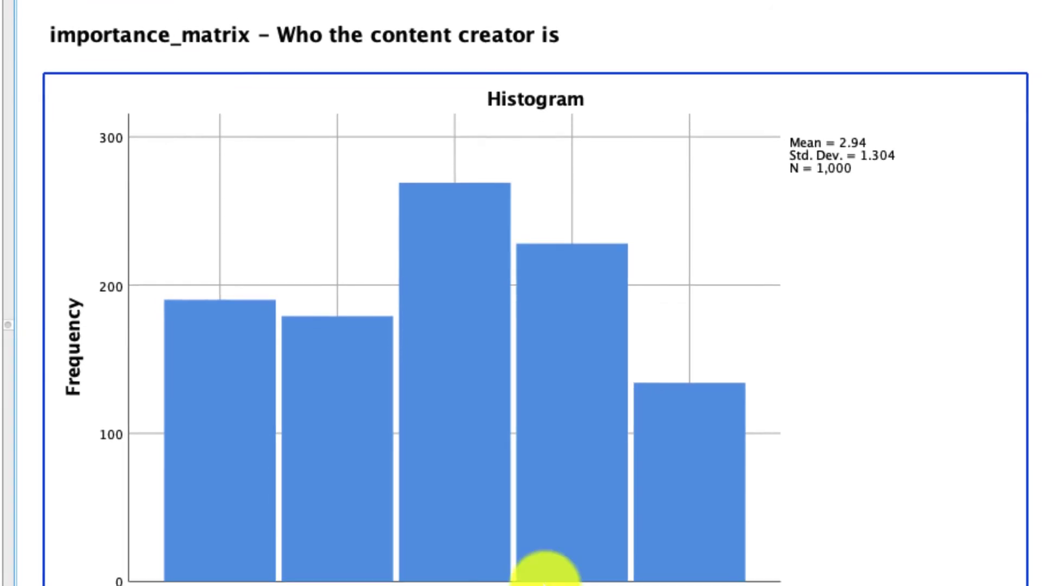
scroll(324, 457, down, 20)
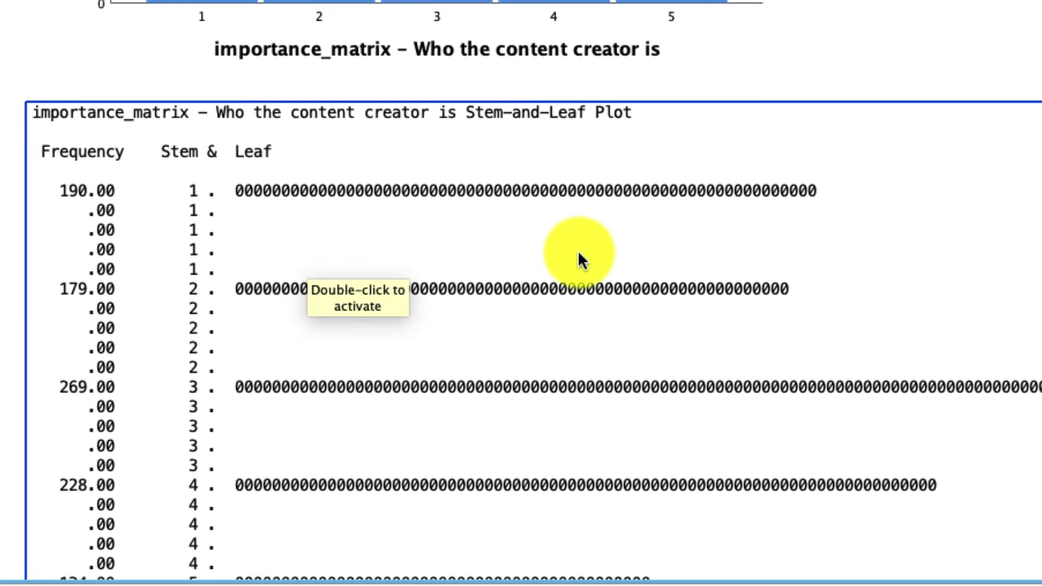
scroll(561, 232, down, 20)
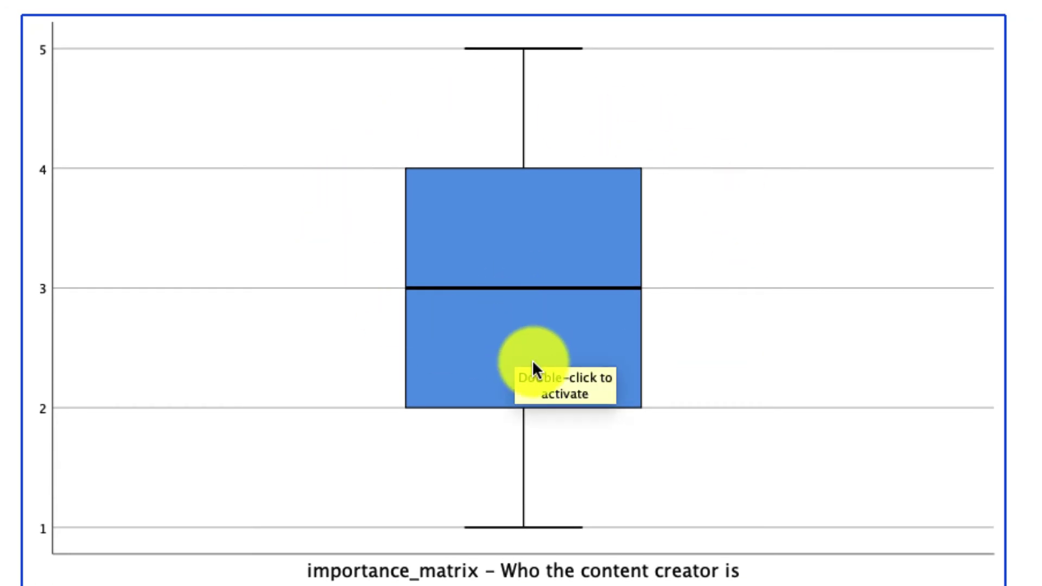
scroll(533, 362, down, 20)
scroll(534, 365, down, 20)
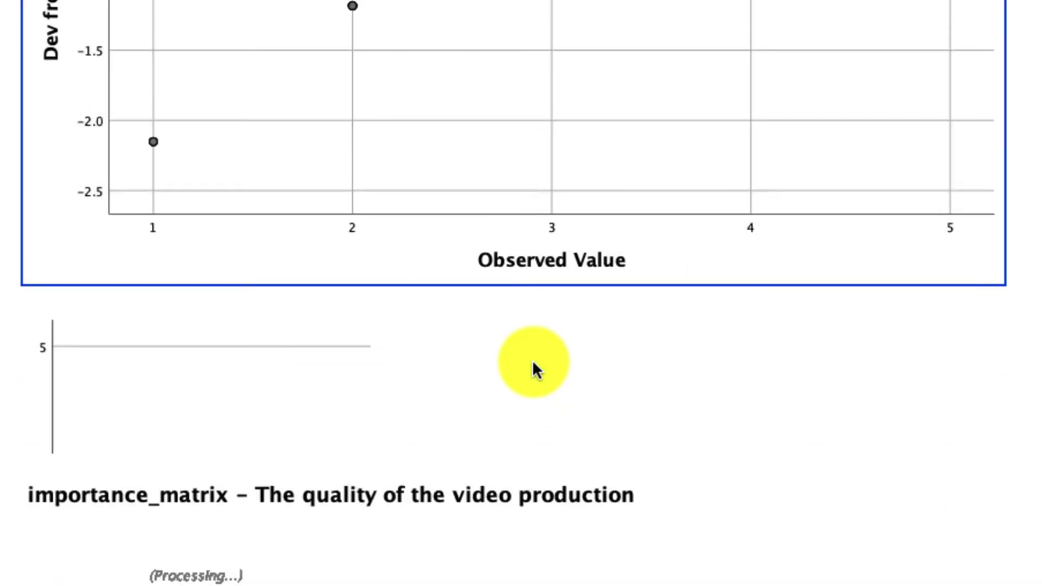